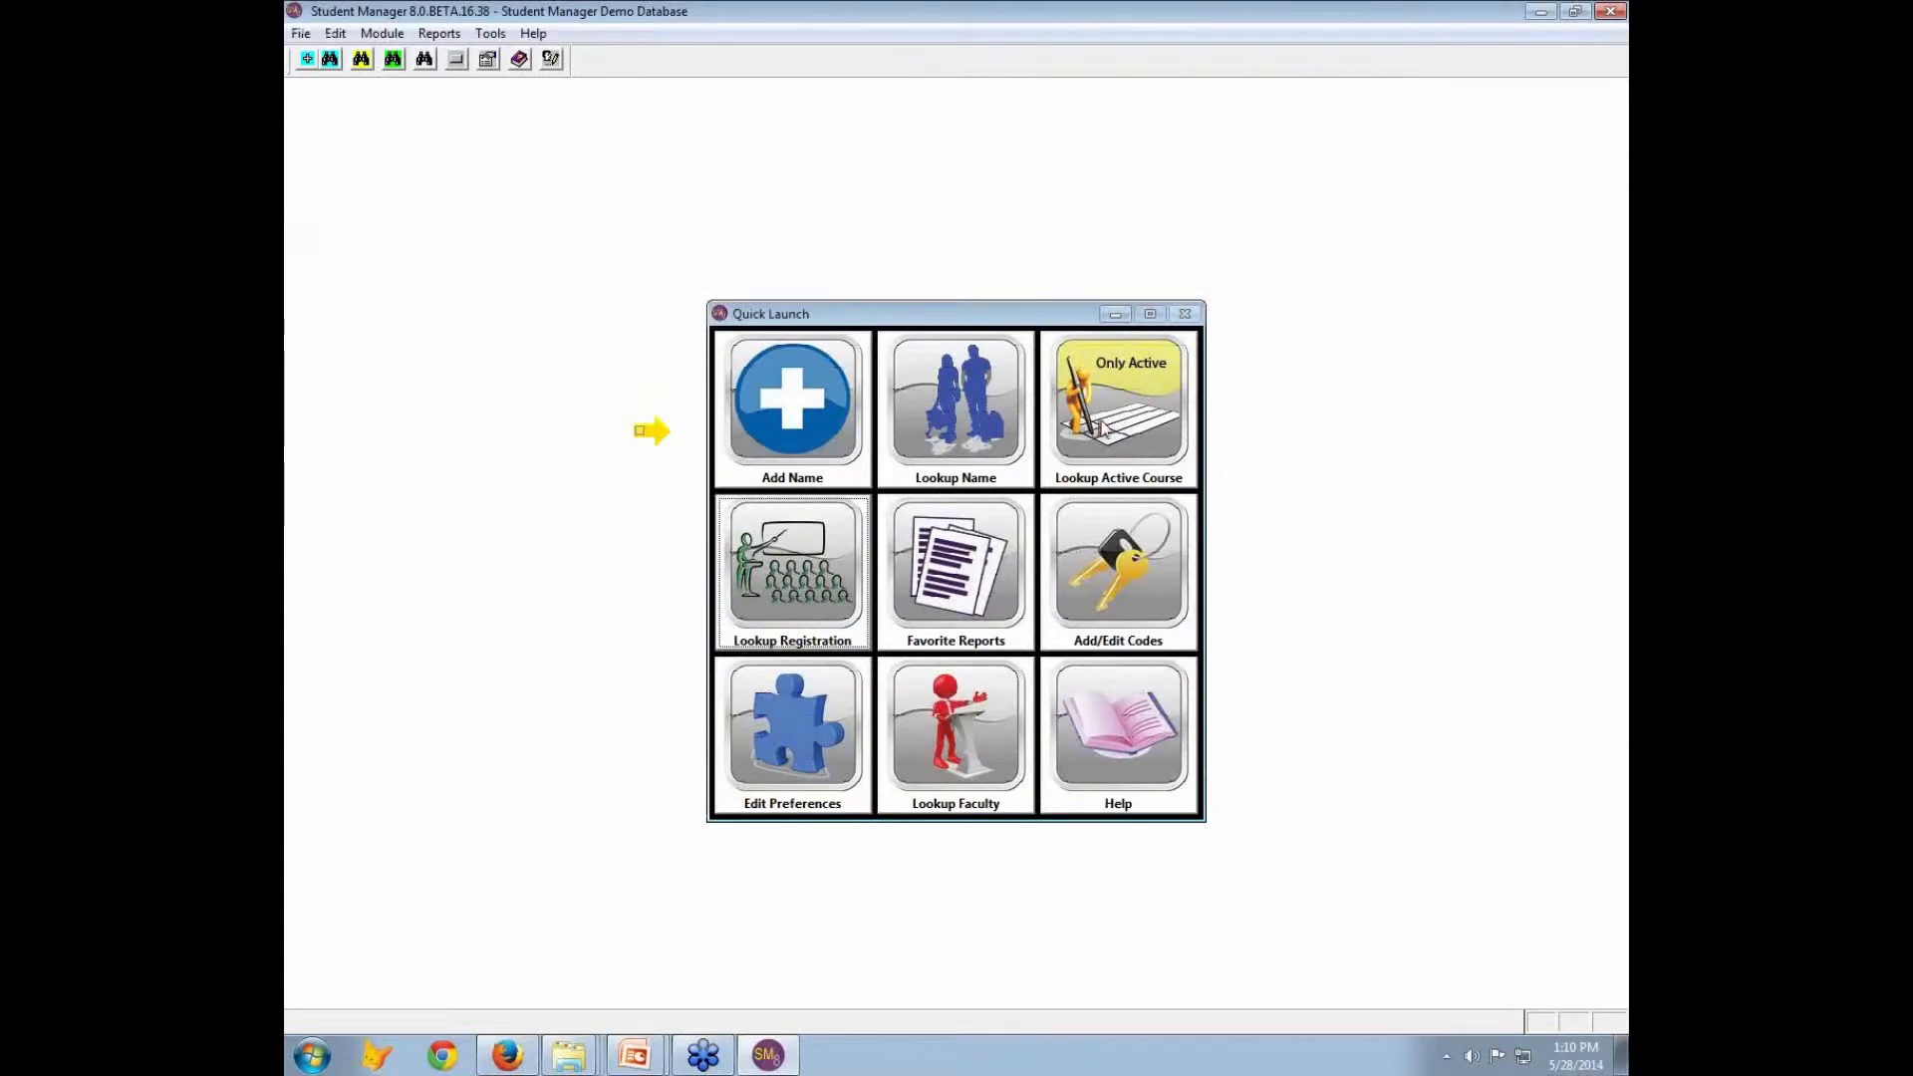
Step: Look up active course 14FACE010A, Mastering Student Manager 8.0, and open its editable student list
left_click(1103, 429)
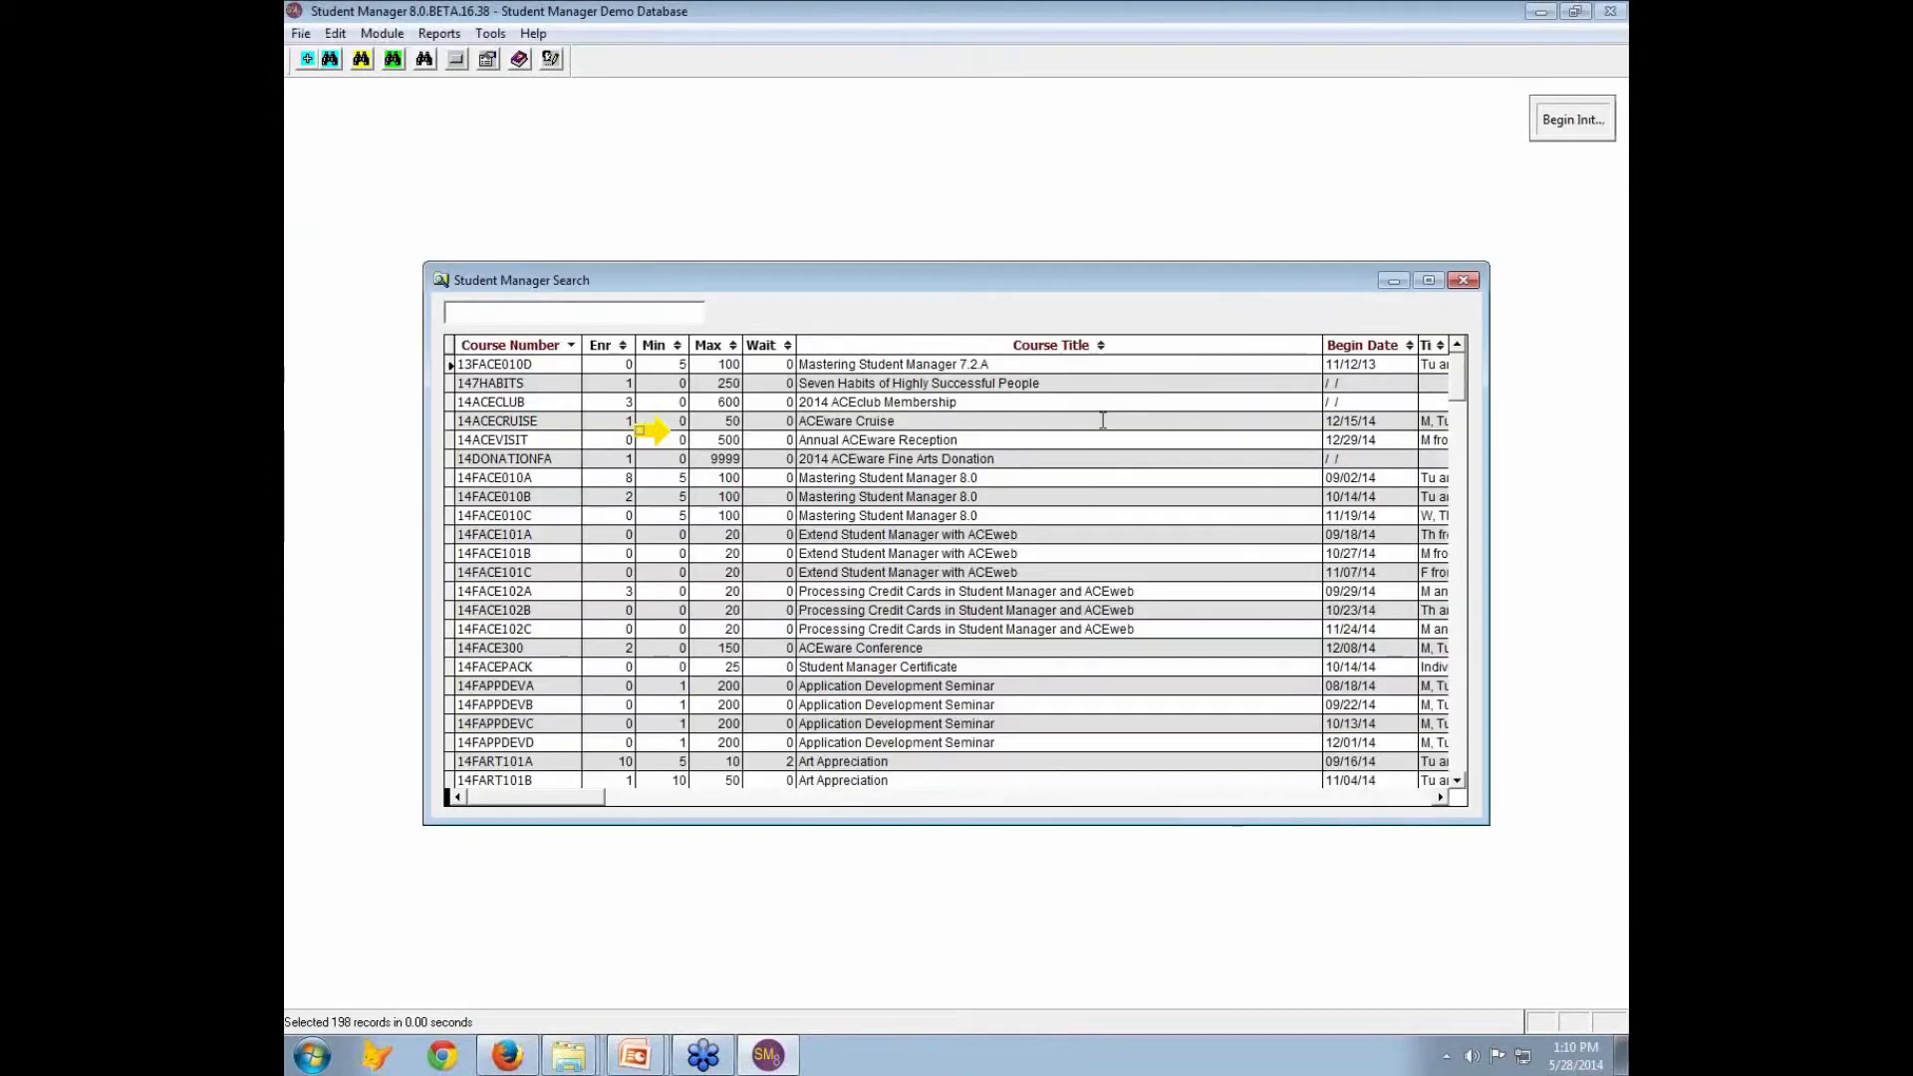
double_click(519, 479)
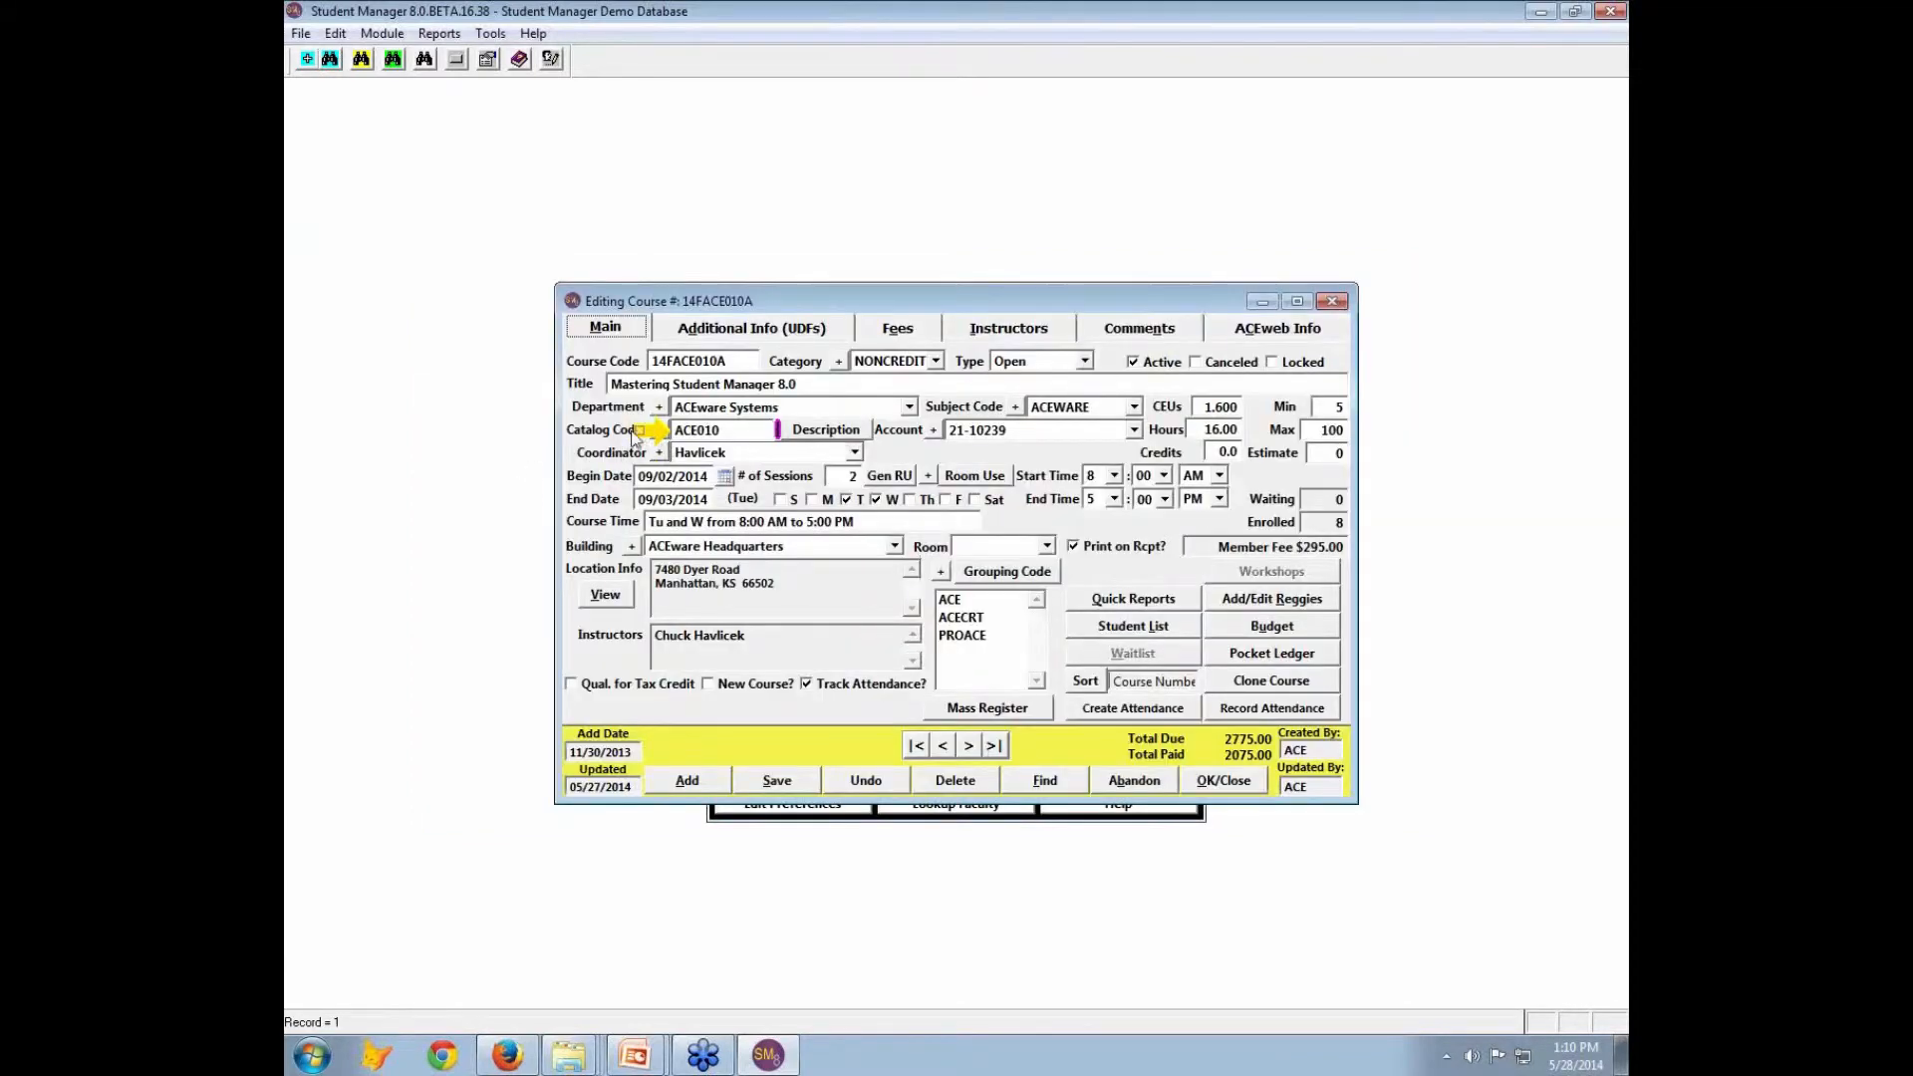
left_click(1149, 635)
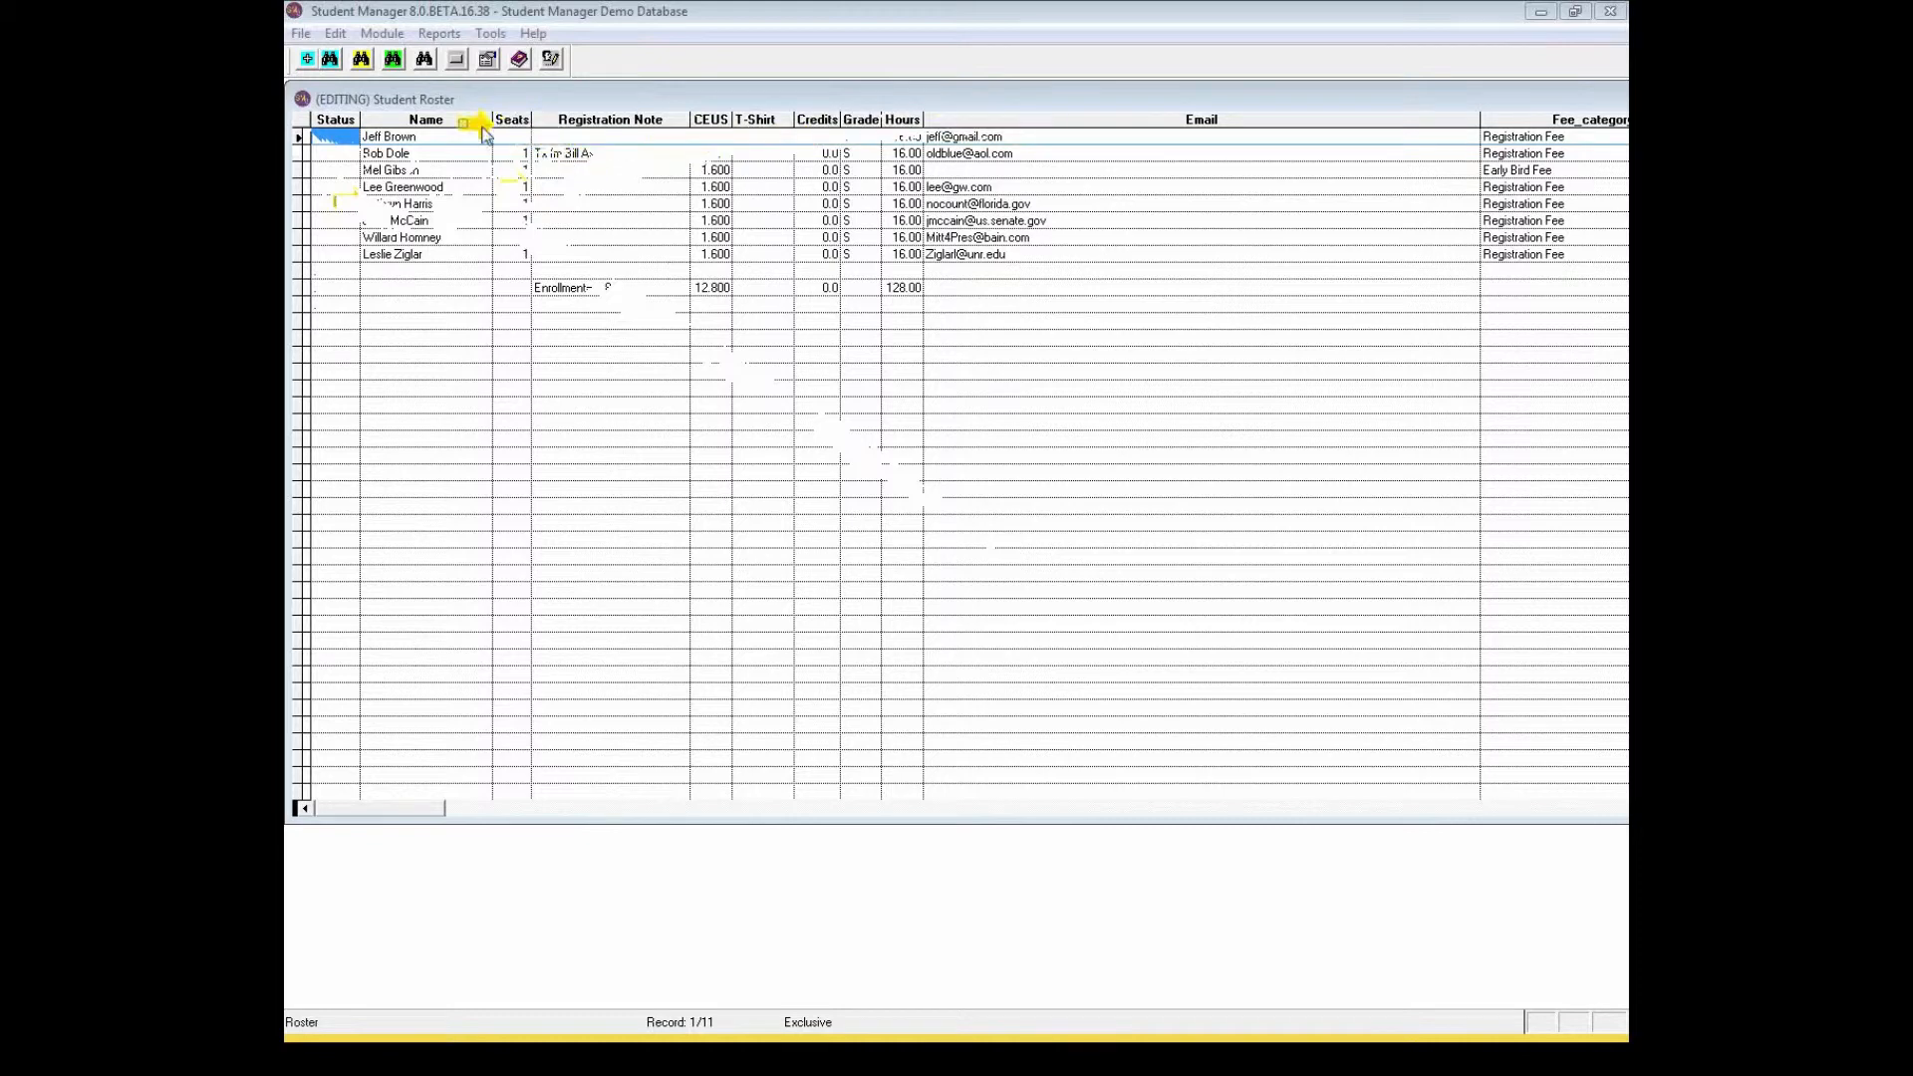
left_click(758, 207)
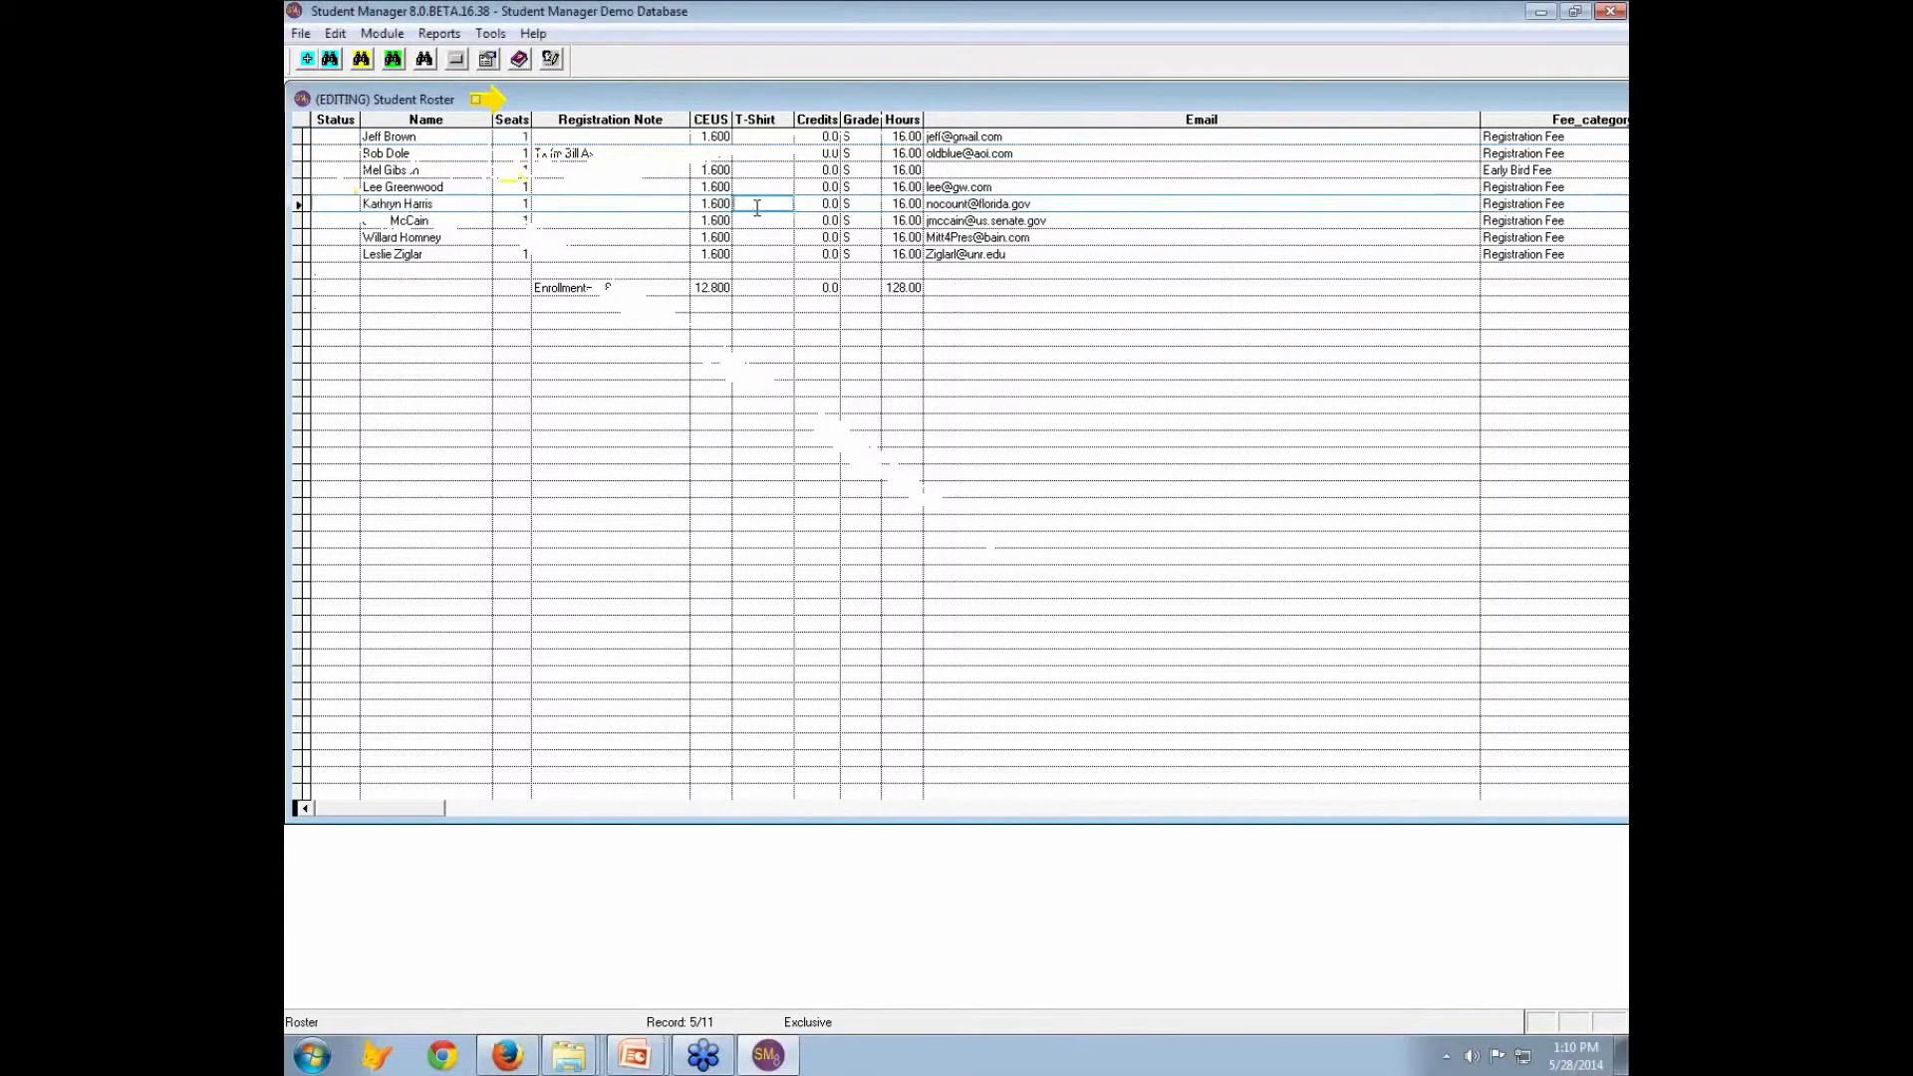
Step: Set the CEUs to 0.8, the hours to 8 and the grade to B for the first student on the roster
left_click(725, 137)
type("0")
key("Tab")
key("Tab")
key("Tab")
key("Tab")
type("8")
key("Tab")
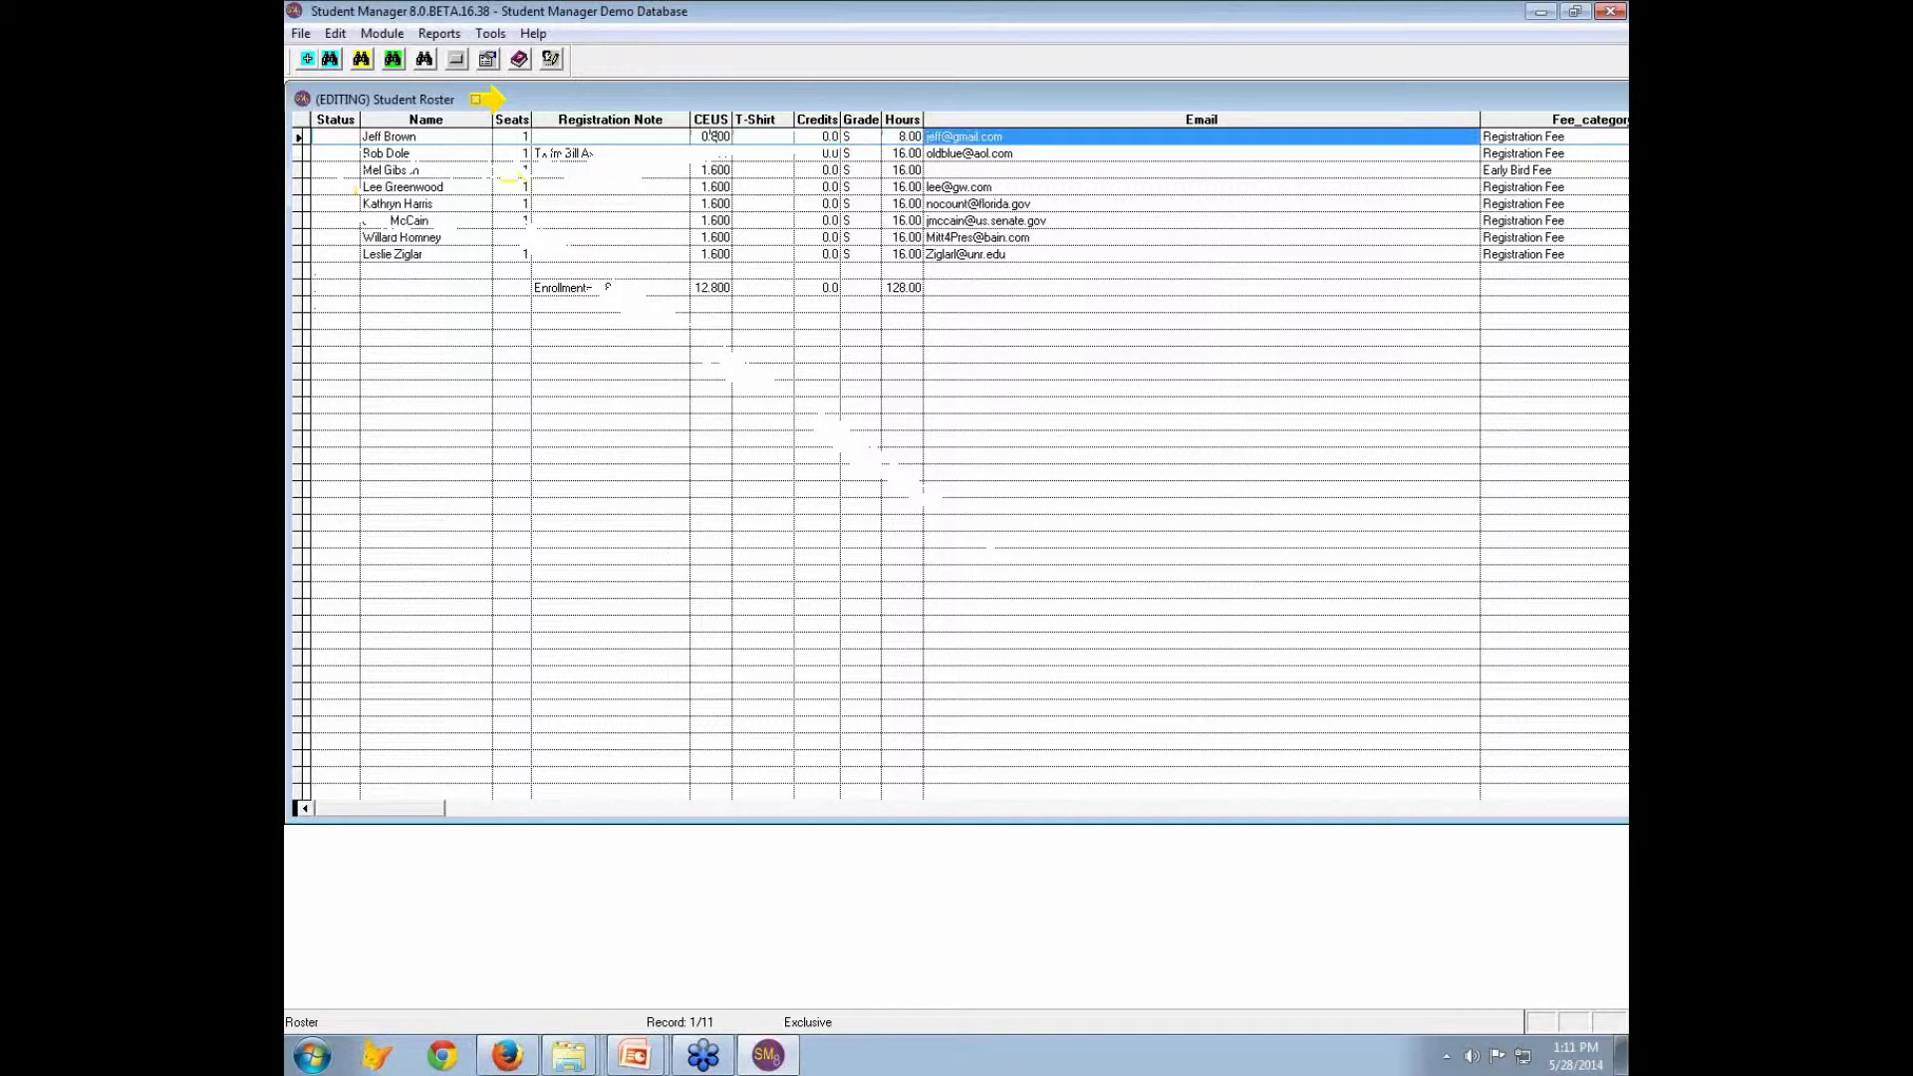
left_click(868, 135)
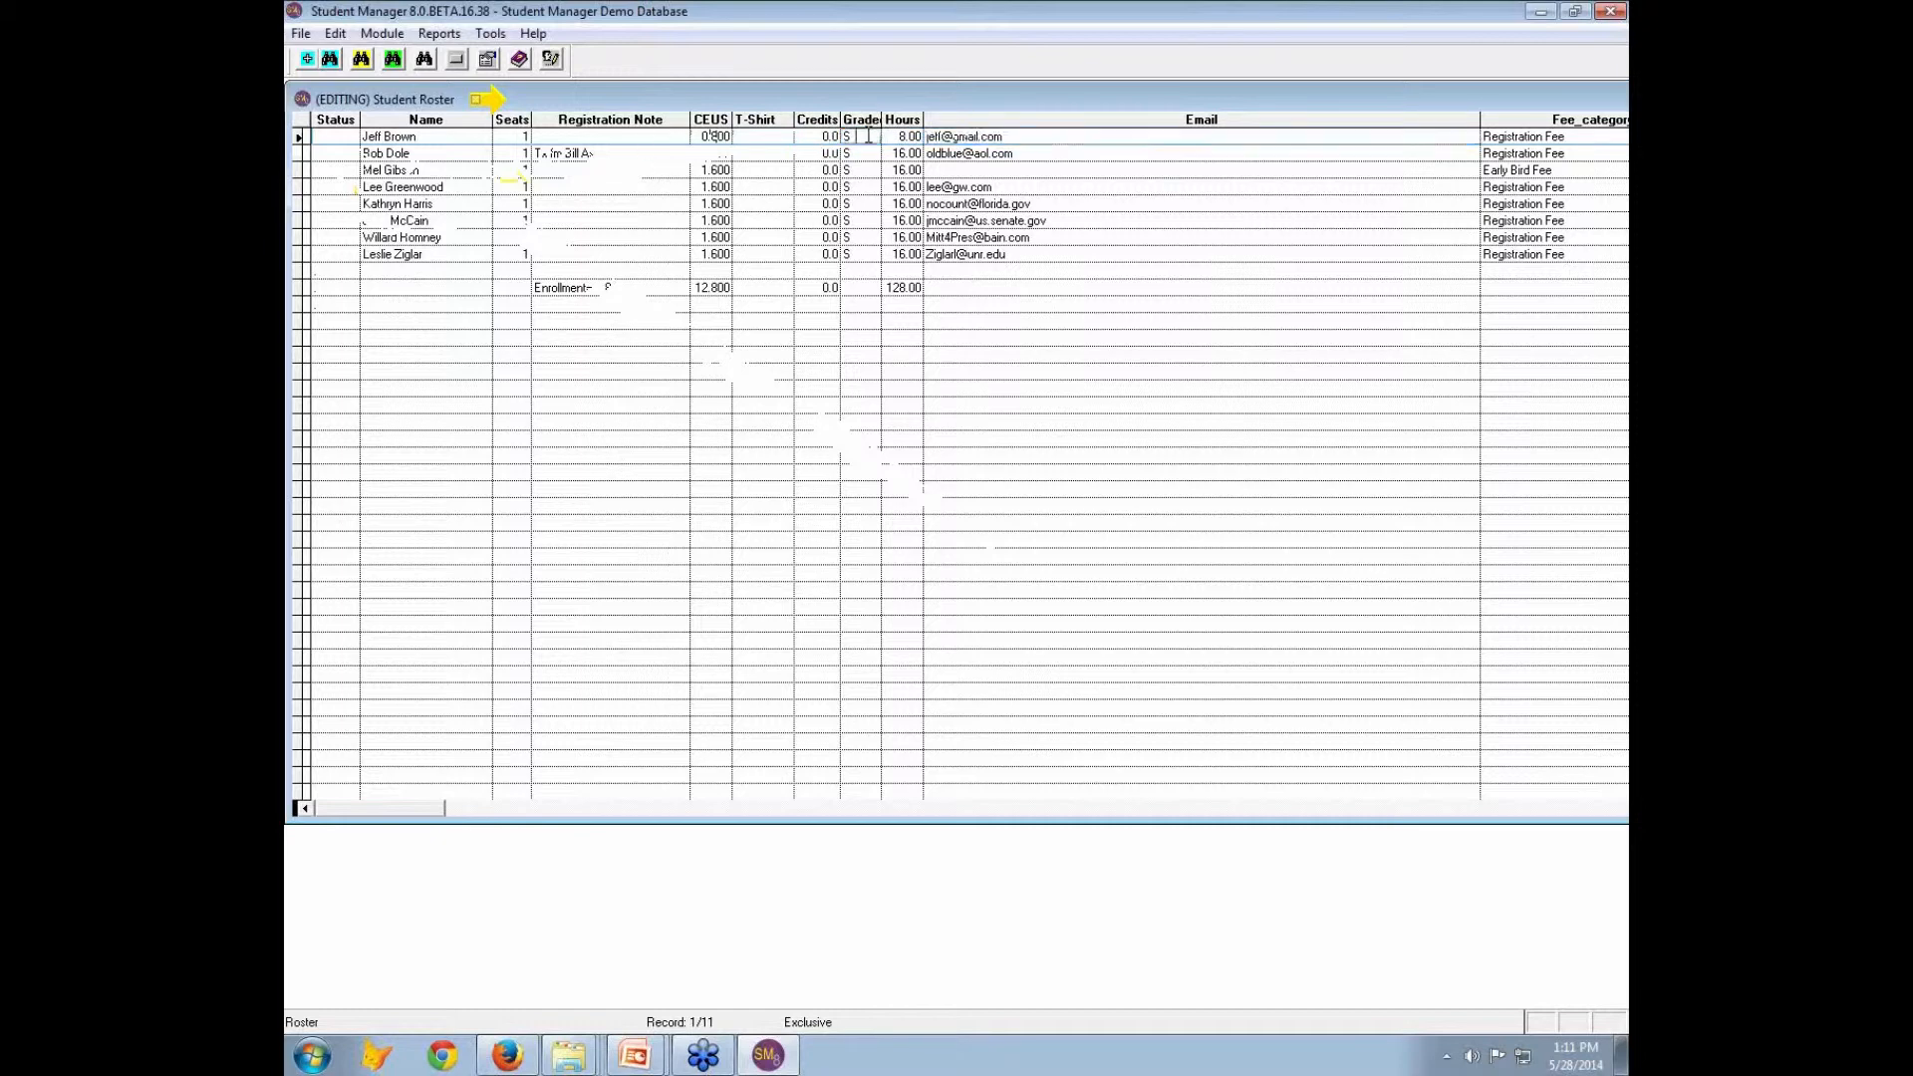
type("B")
Step: Set the CEUs to 0, the hours to 4 and the grade to F for the second student on the roster
left_click(706, 152)
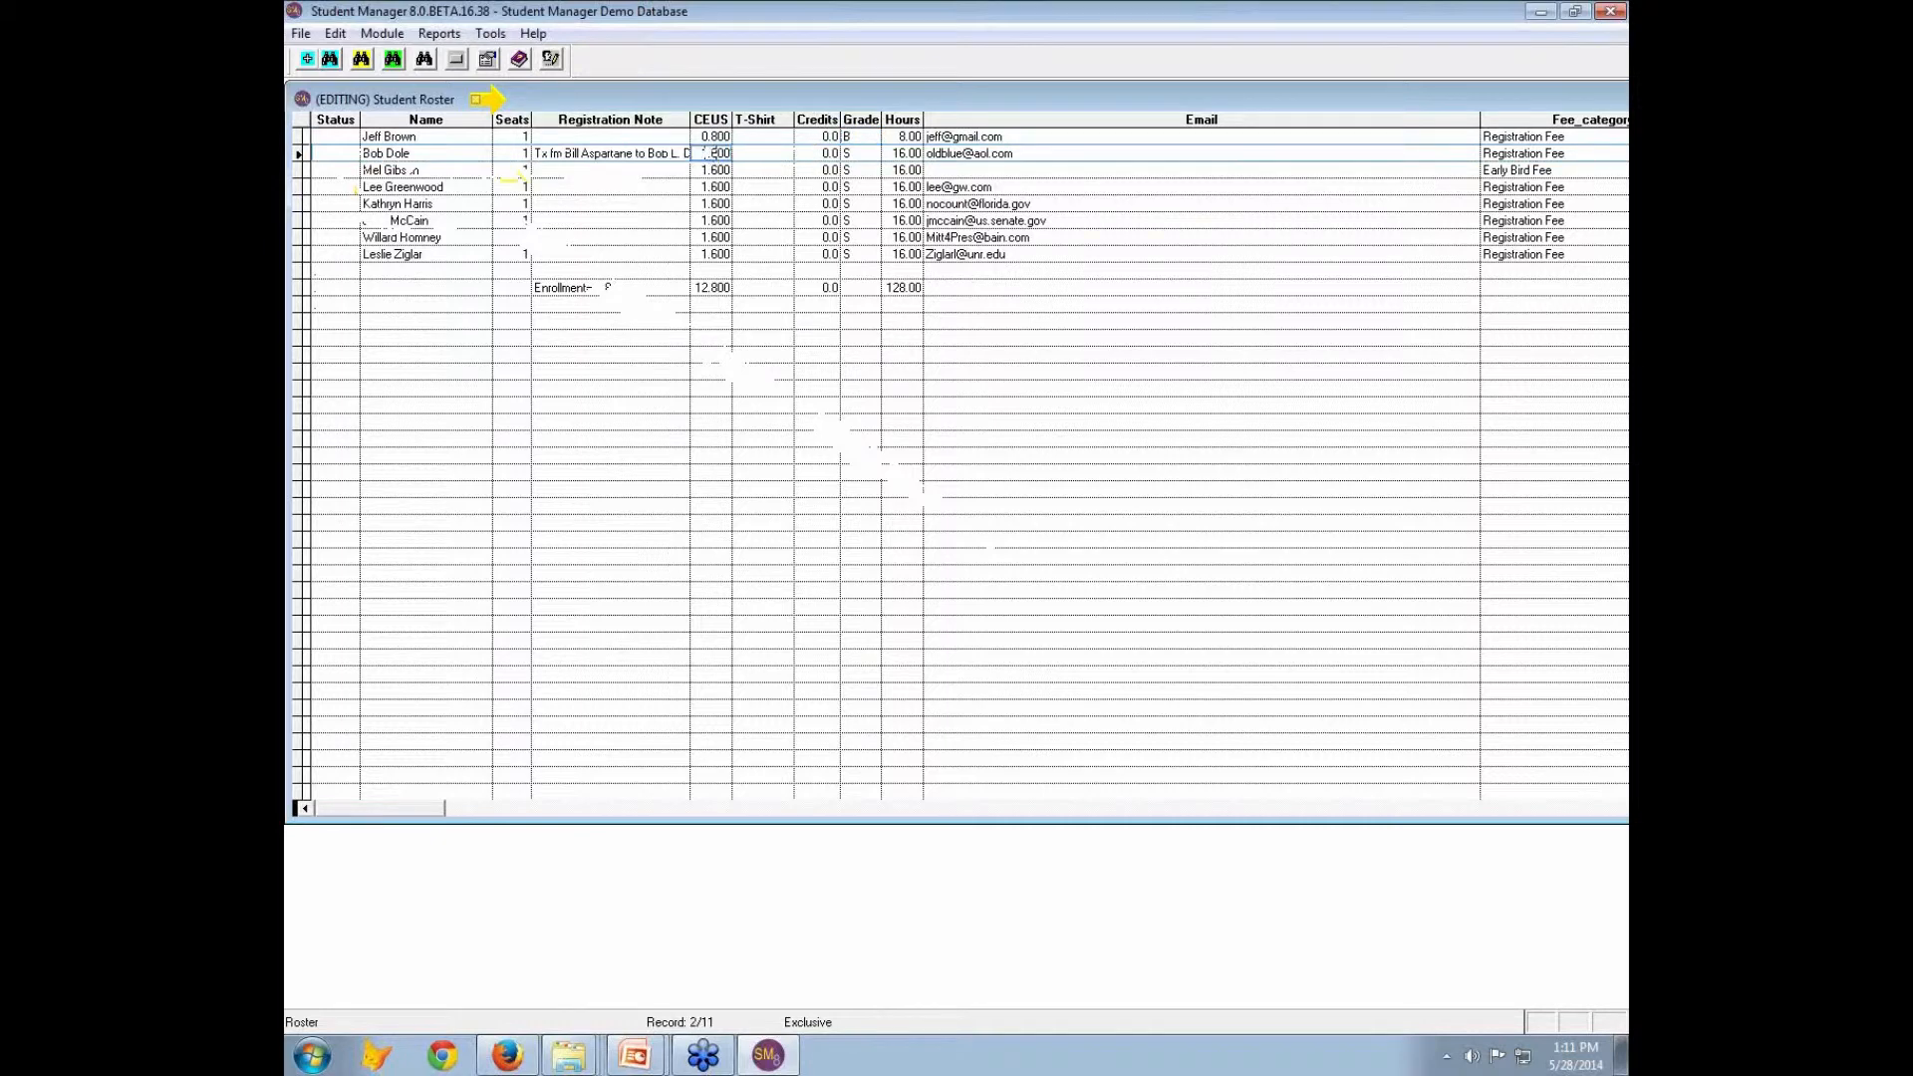
left_click_drag(701, 153, 808, 162)
type("0.")
key("Tab")
key("Tab")
key("Tab")
key("Tab")
type("4")
key("Tab")
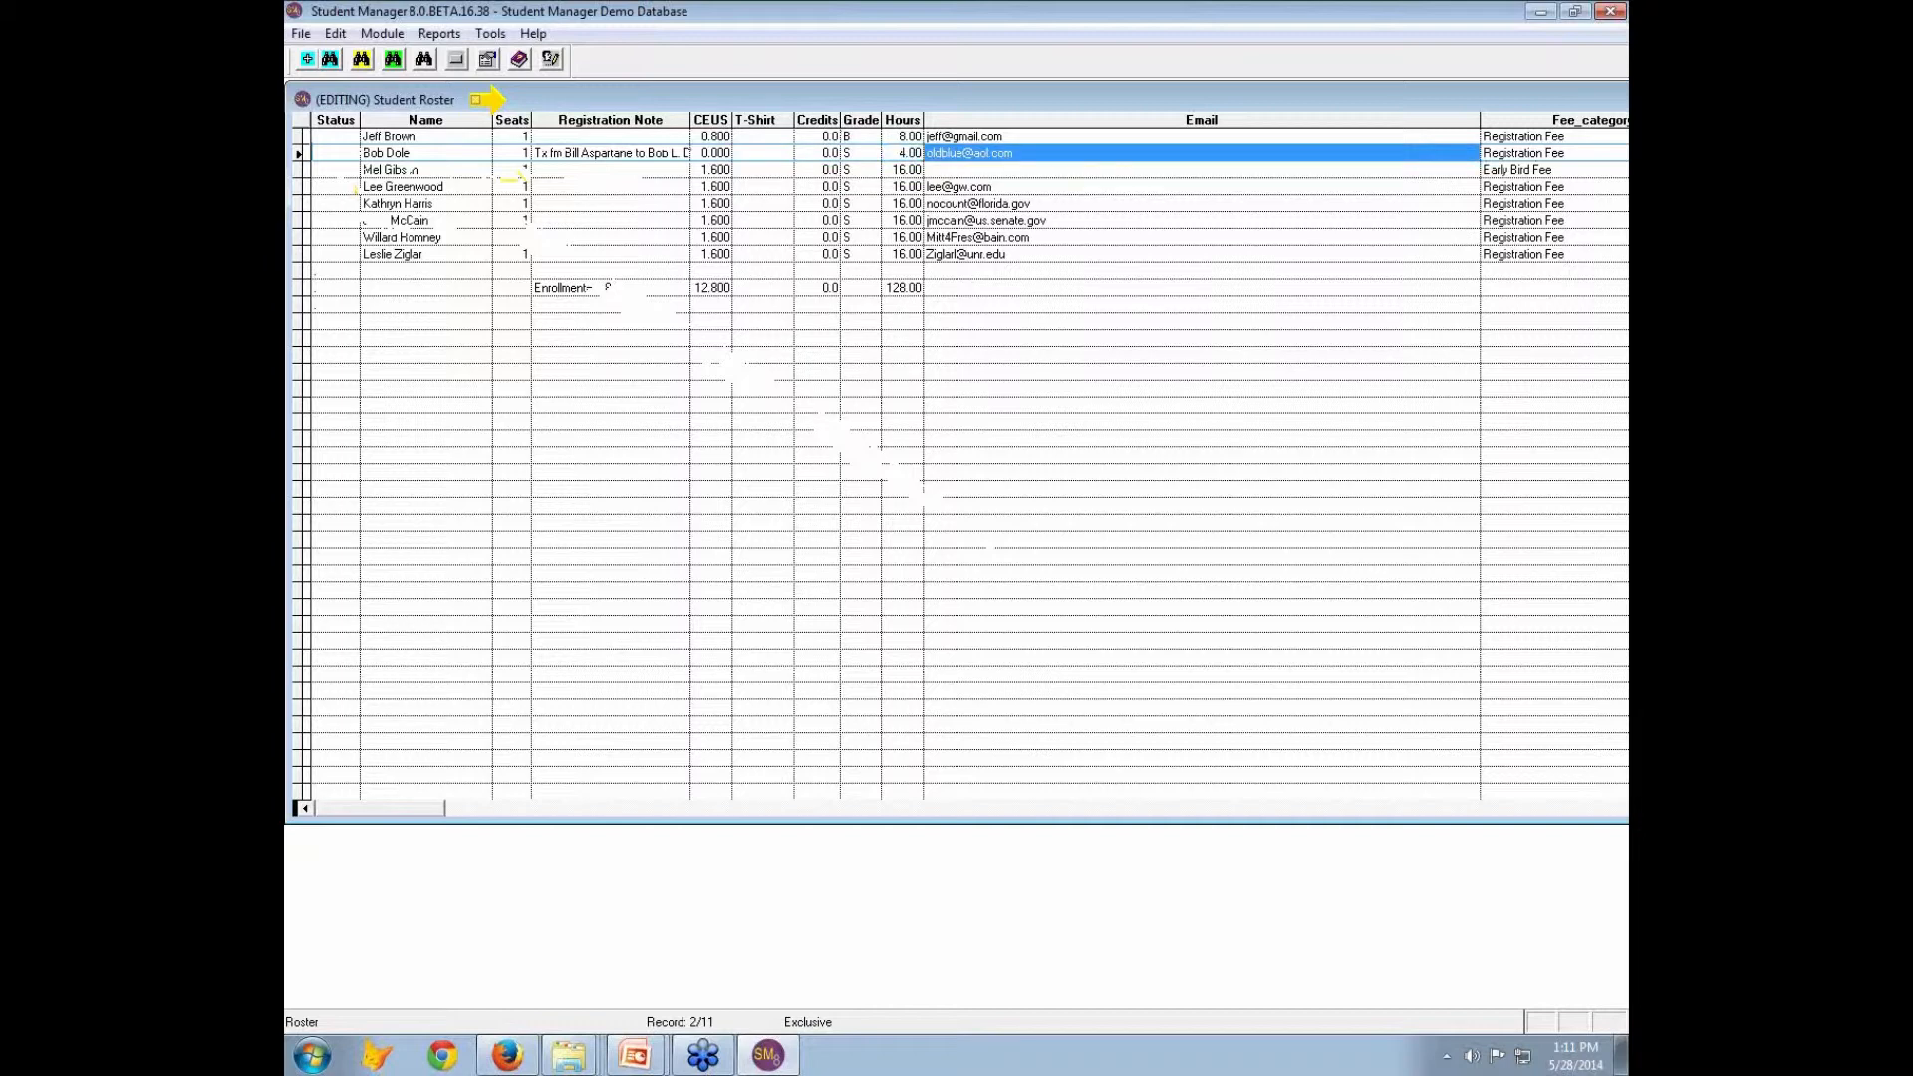
left_click(865, 152)
type("F")
key("Tab")
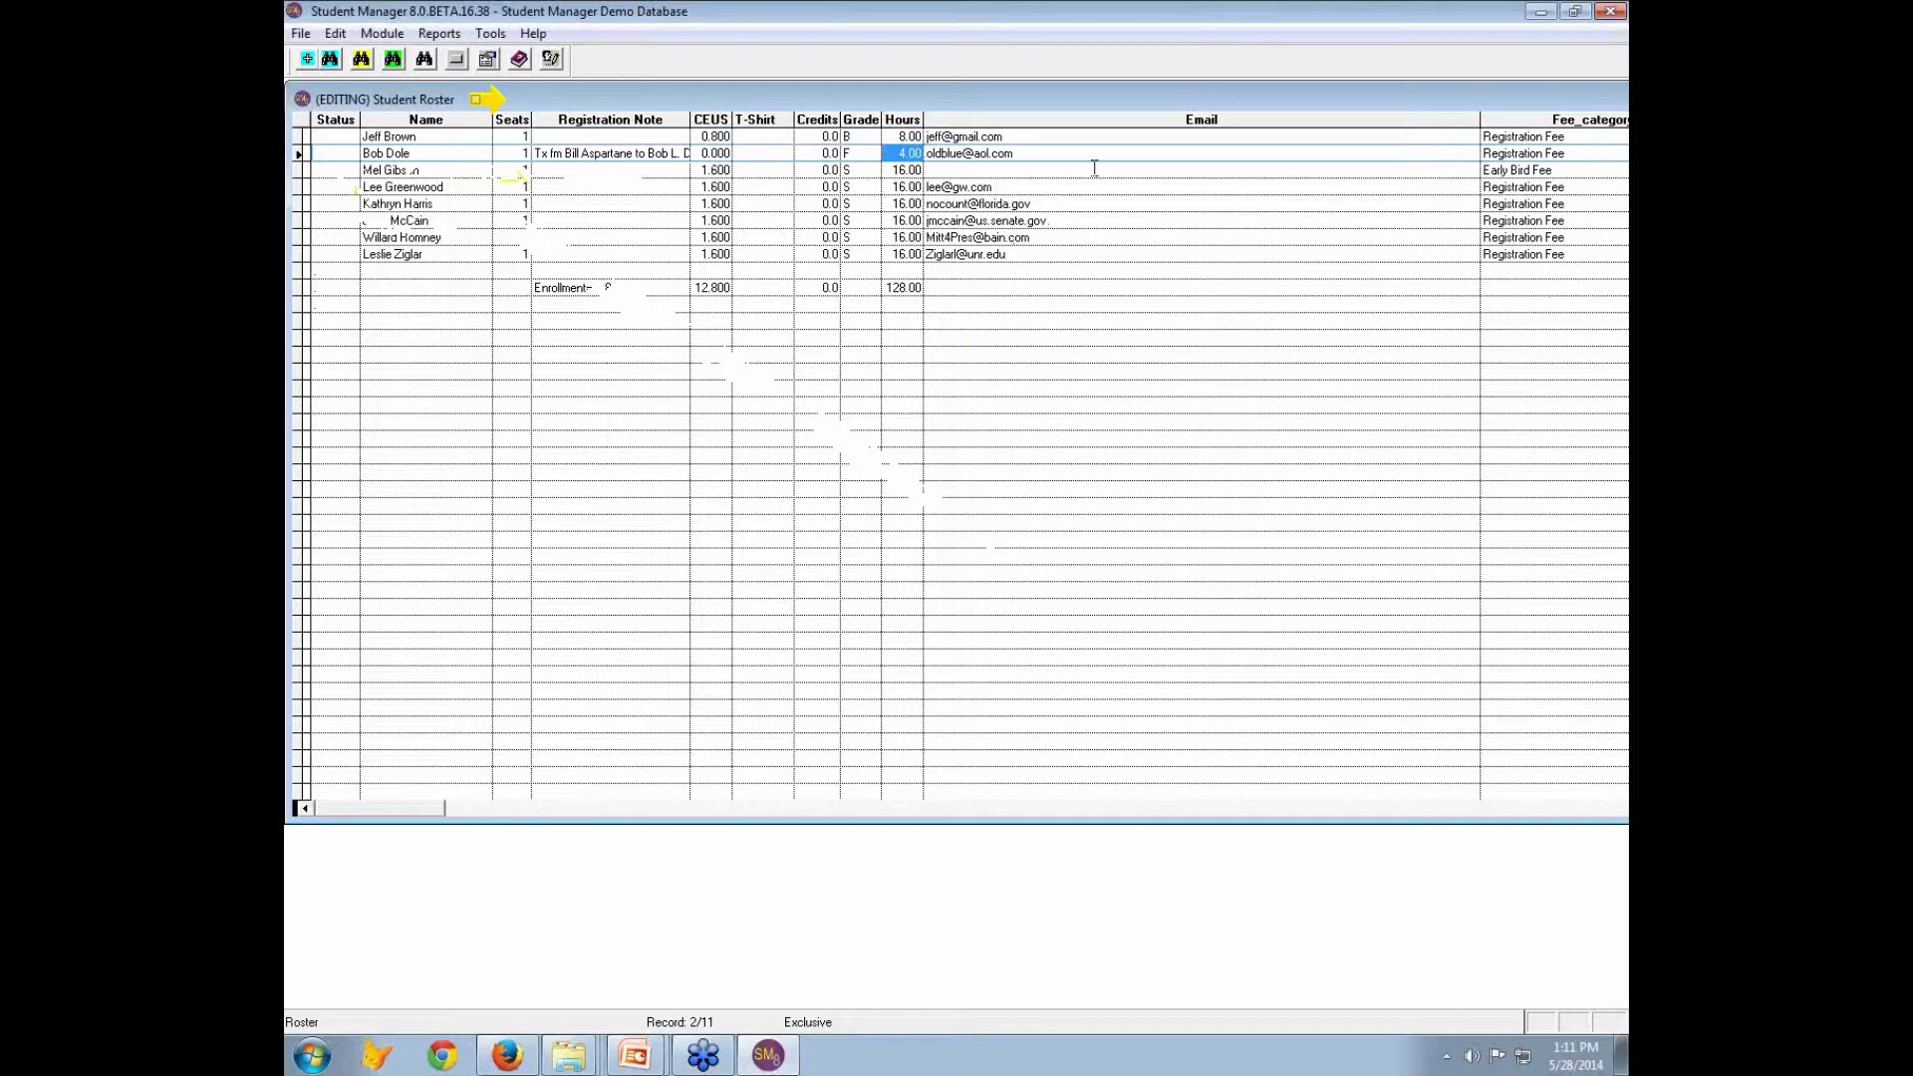
Step: Close the student roster and switch to the PowerPoint presentation, advancing to the slide about one-click buttons
double_click(1531, 97)
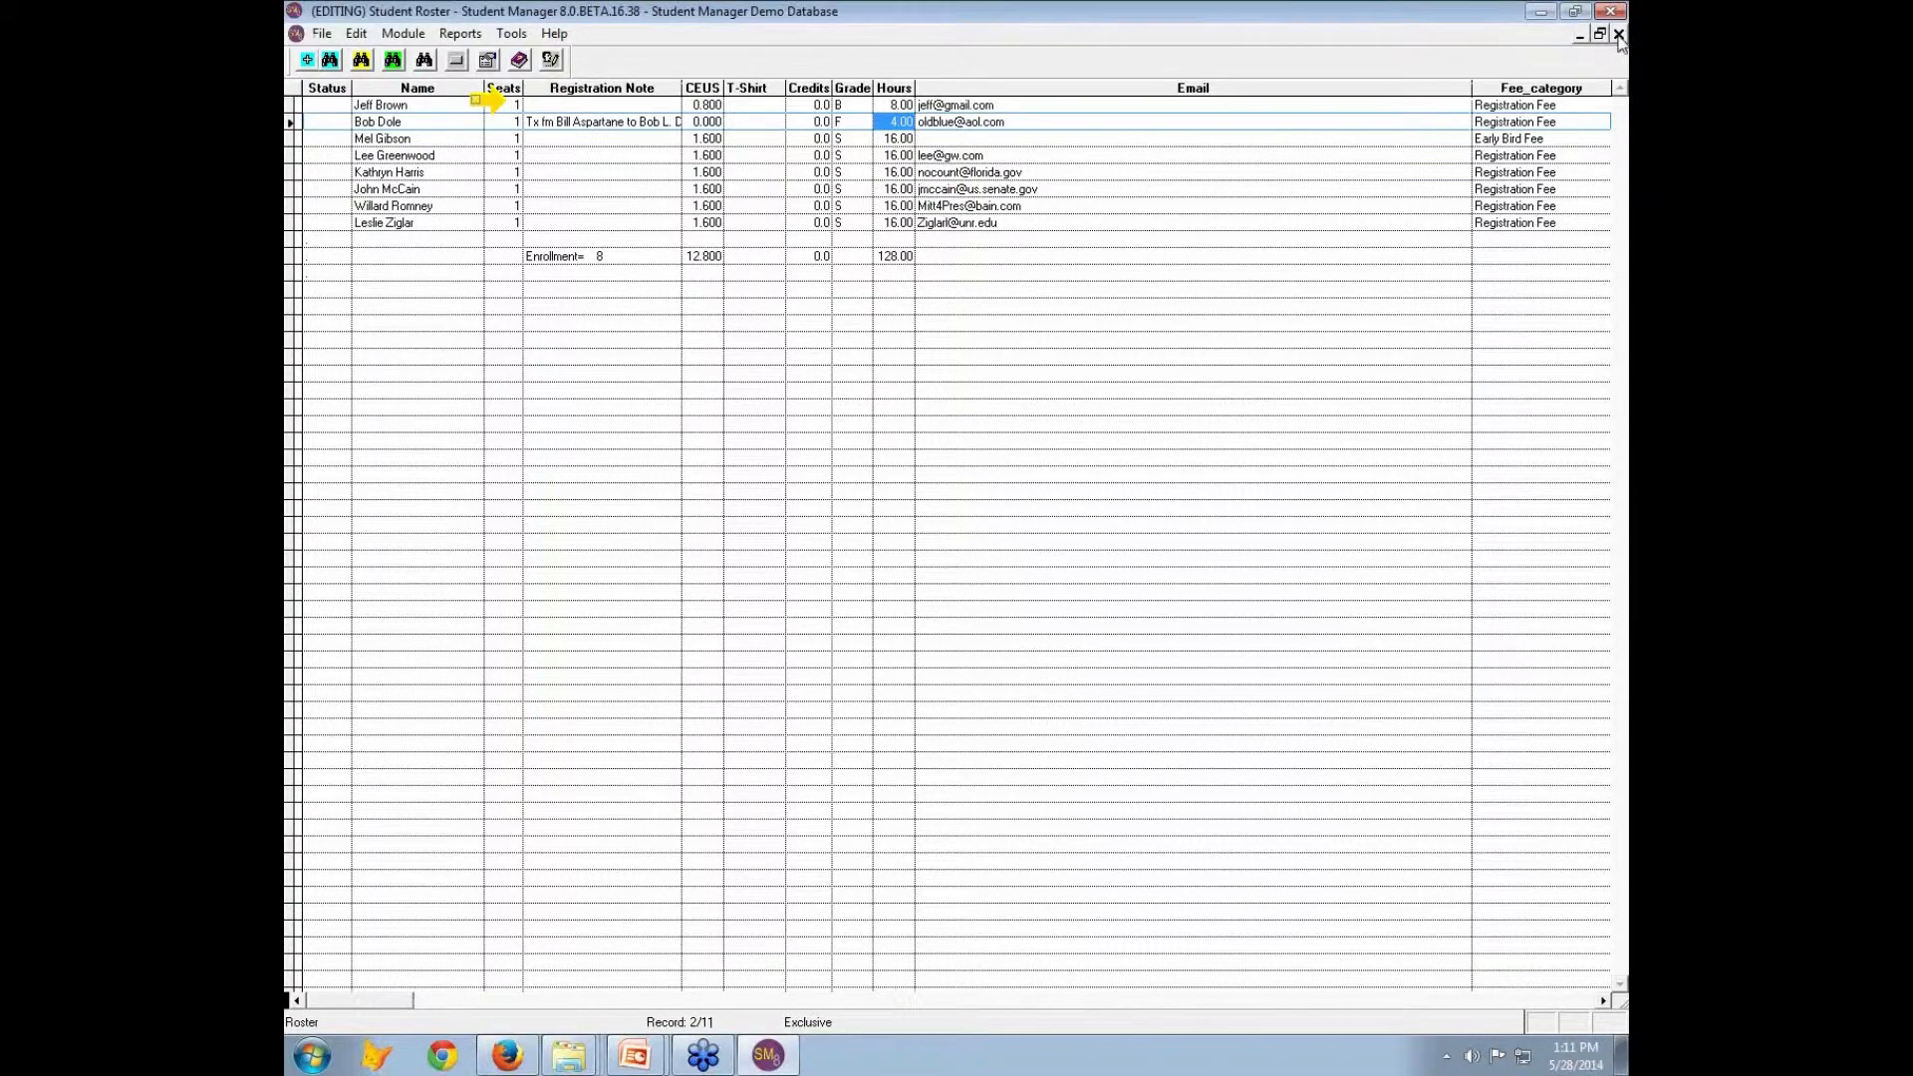
left_click(1618, 36)
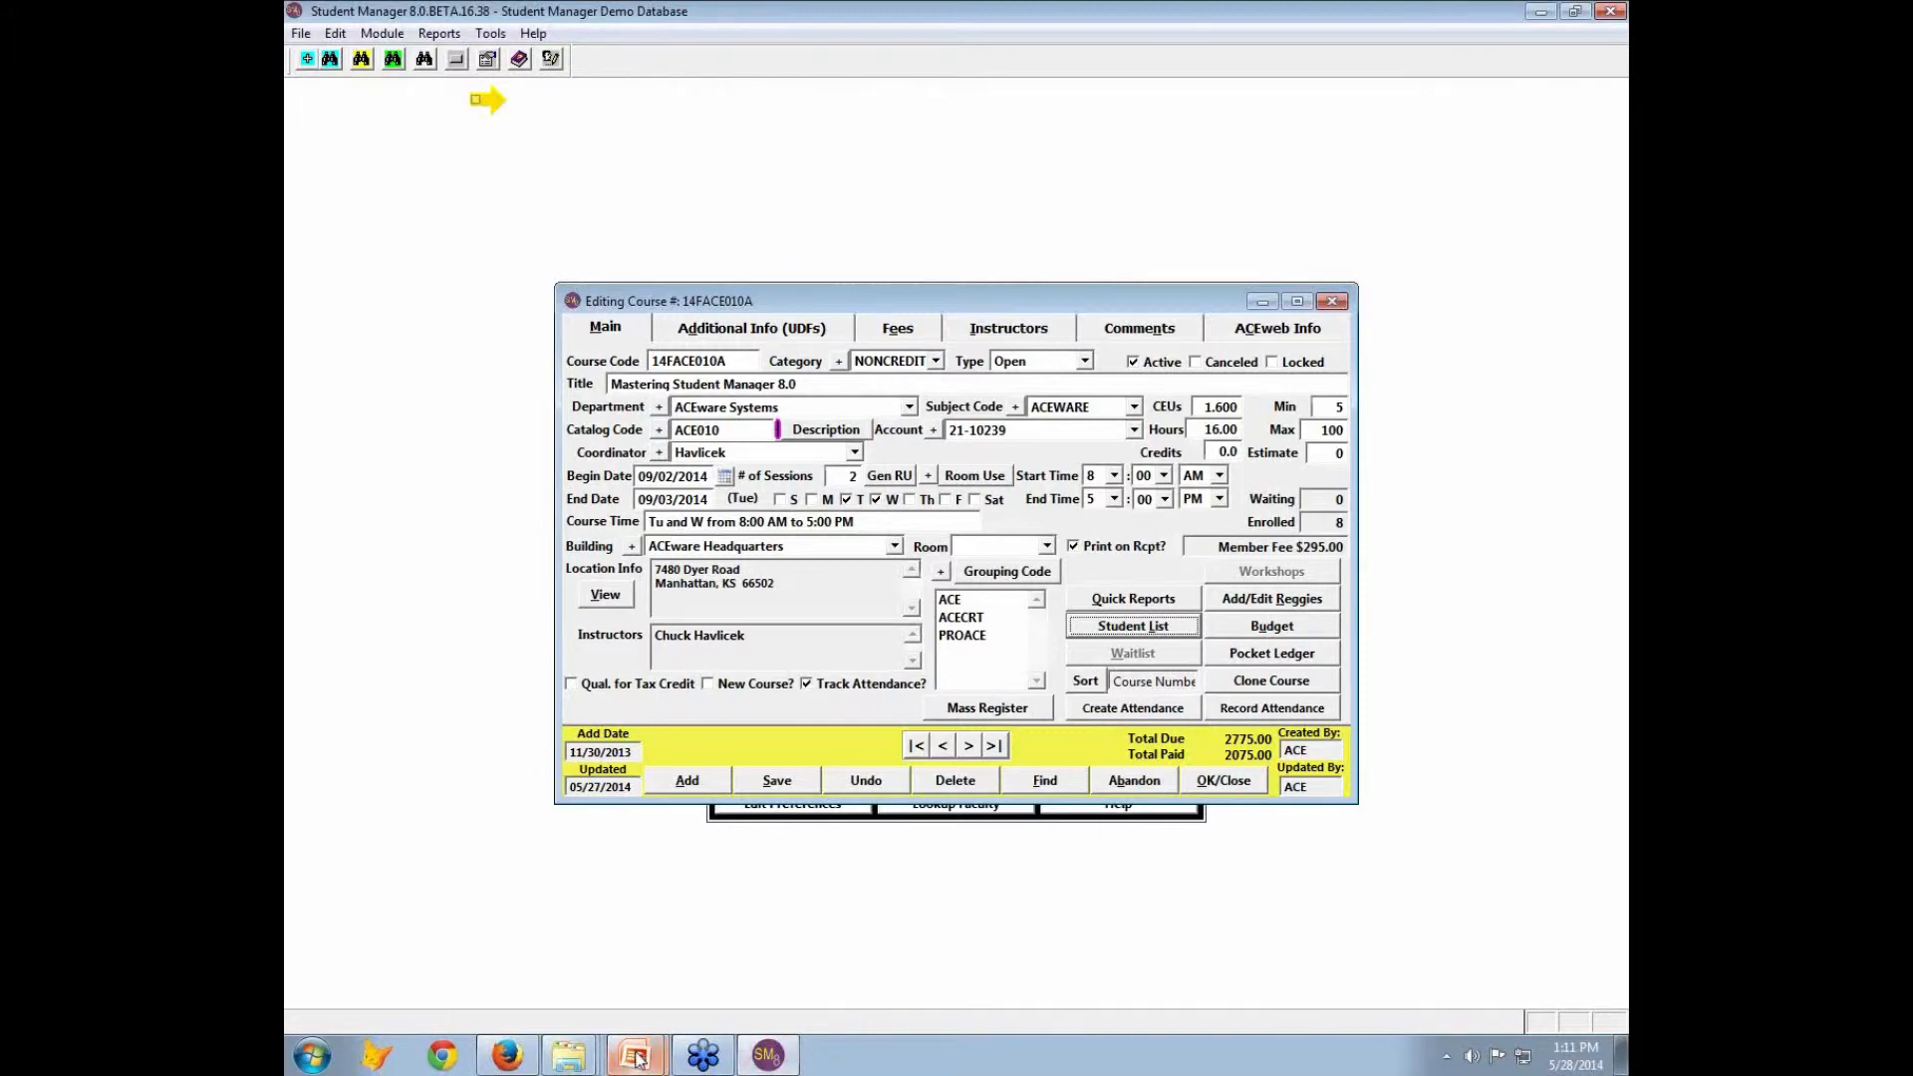
mouse_move(638, 1058)
left_click(633, 1011)
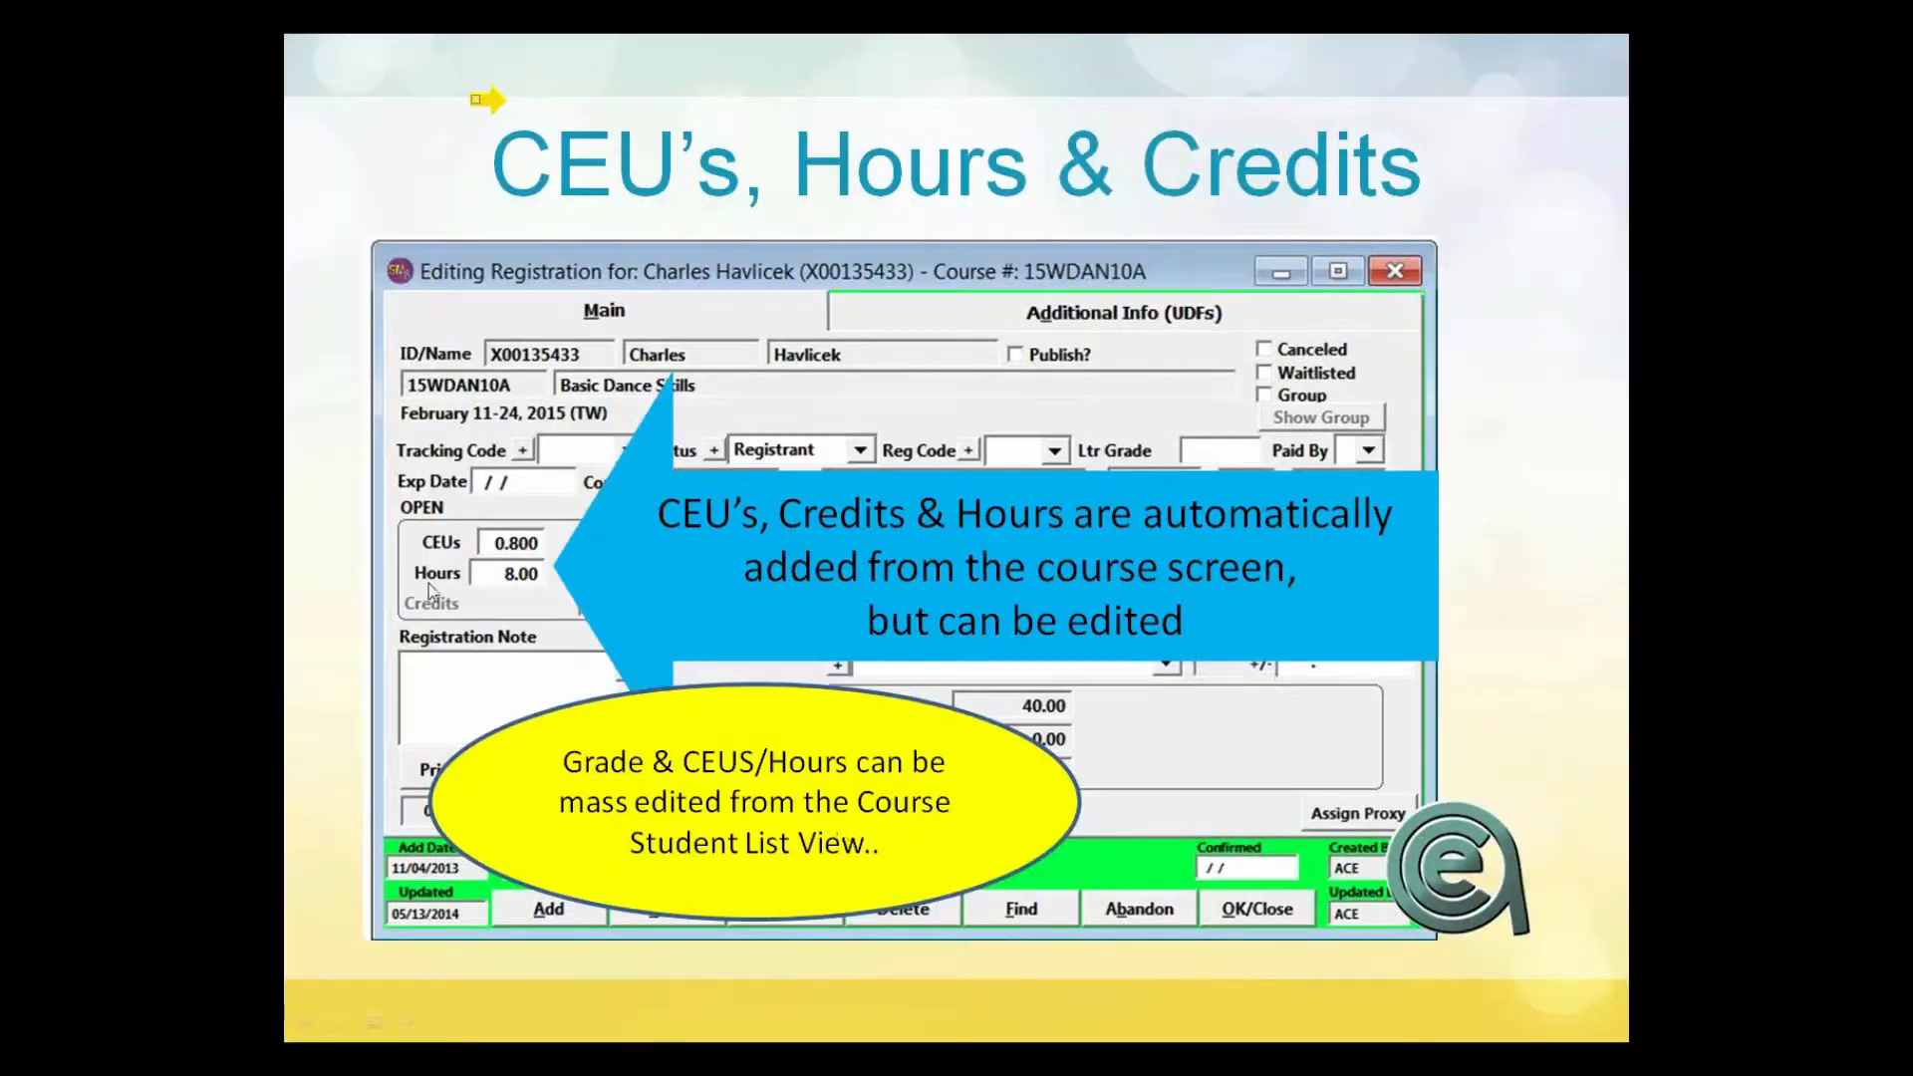
left_click(499, 661)
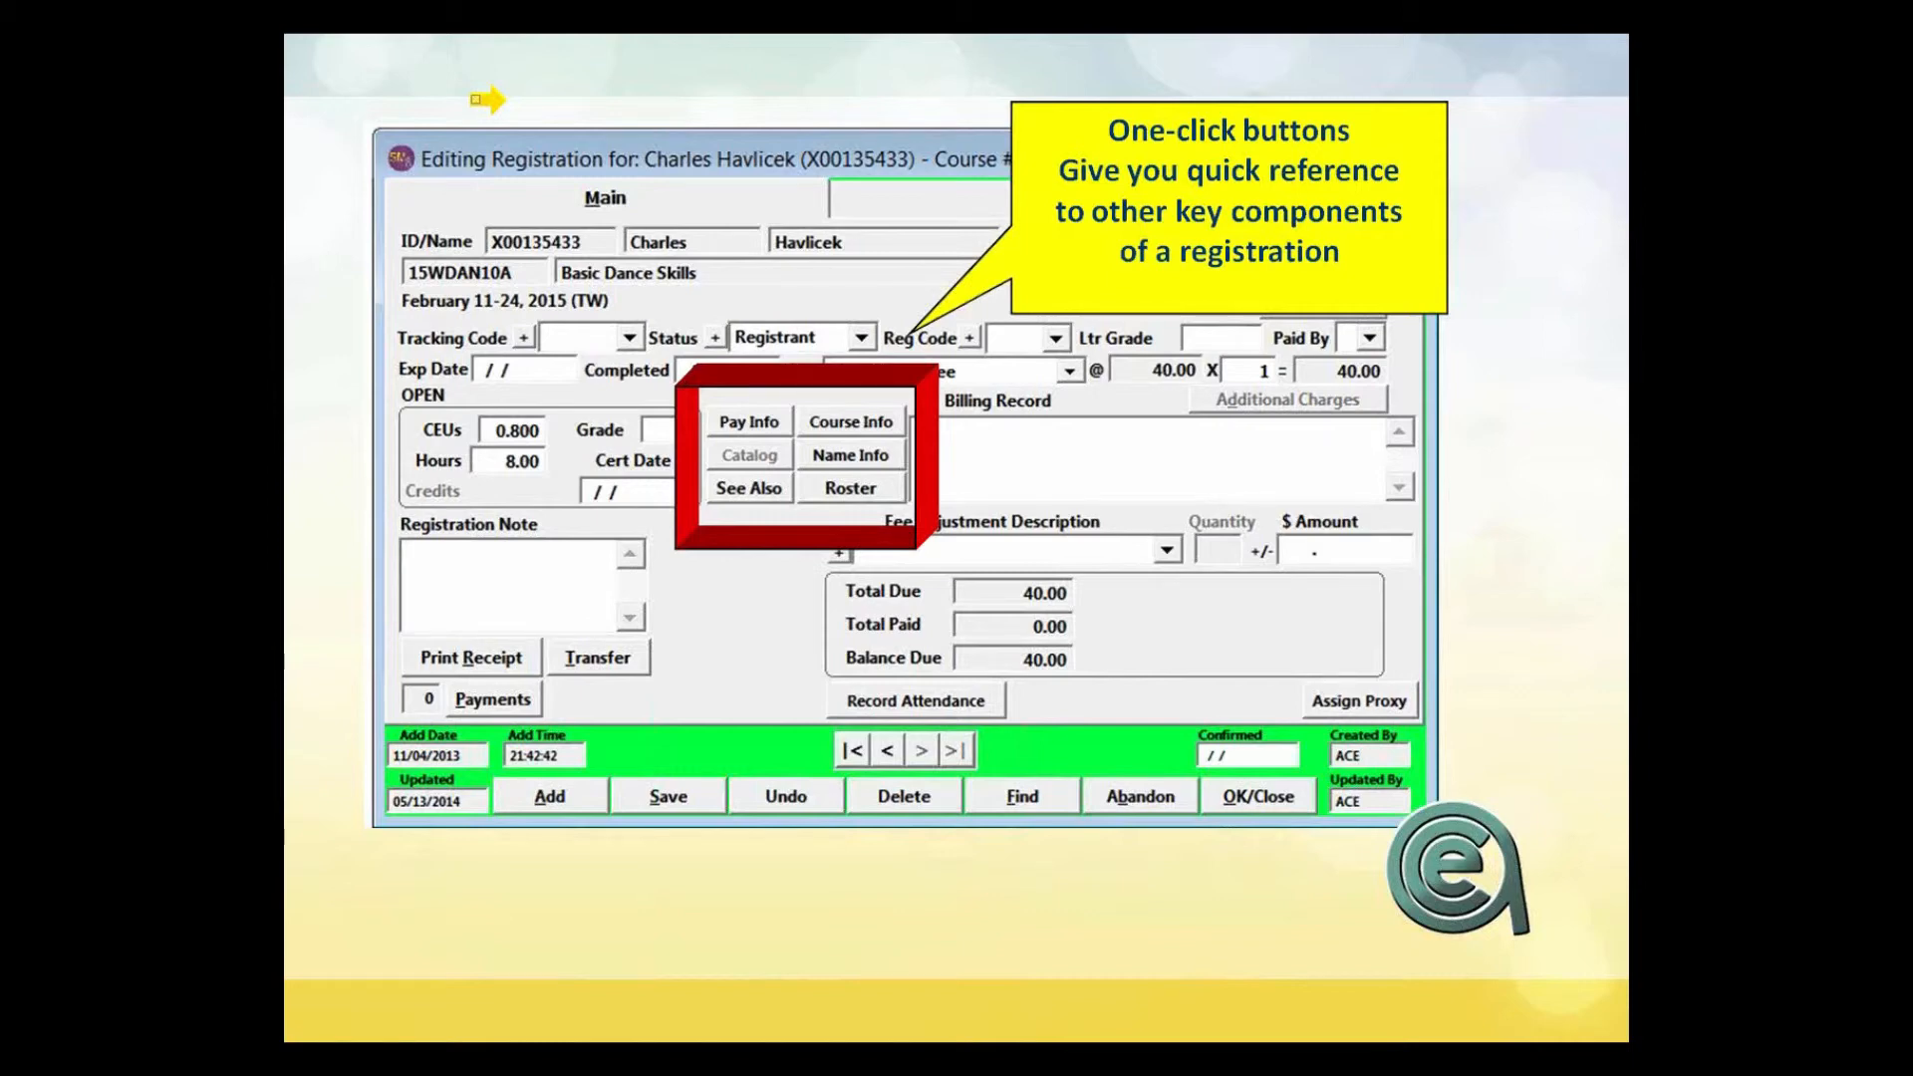
Step: Switch to Student Manager, close the course record, and open the 14SACE300 ACEware Conference registration of the person found by last name
key("alt+Tab")
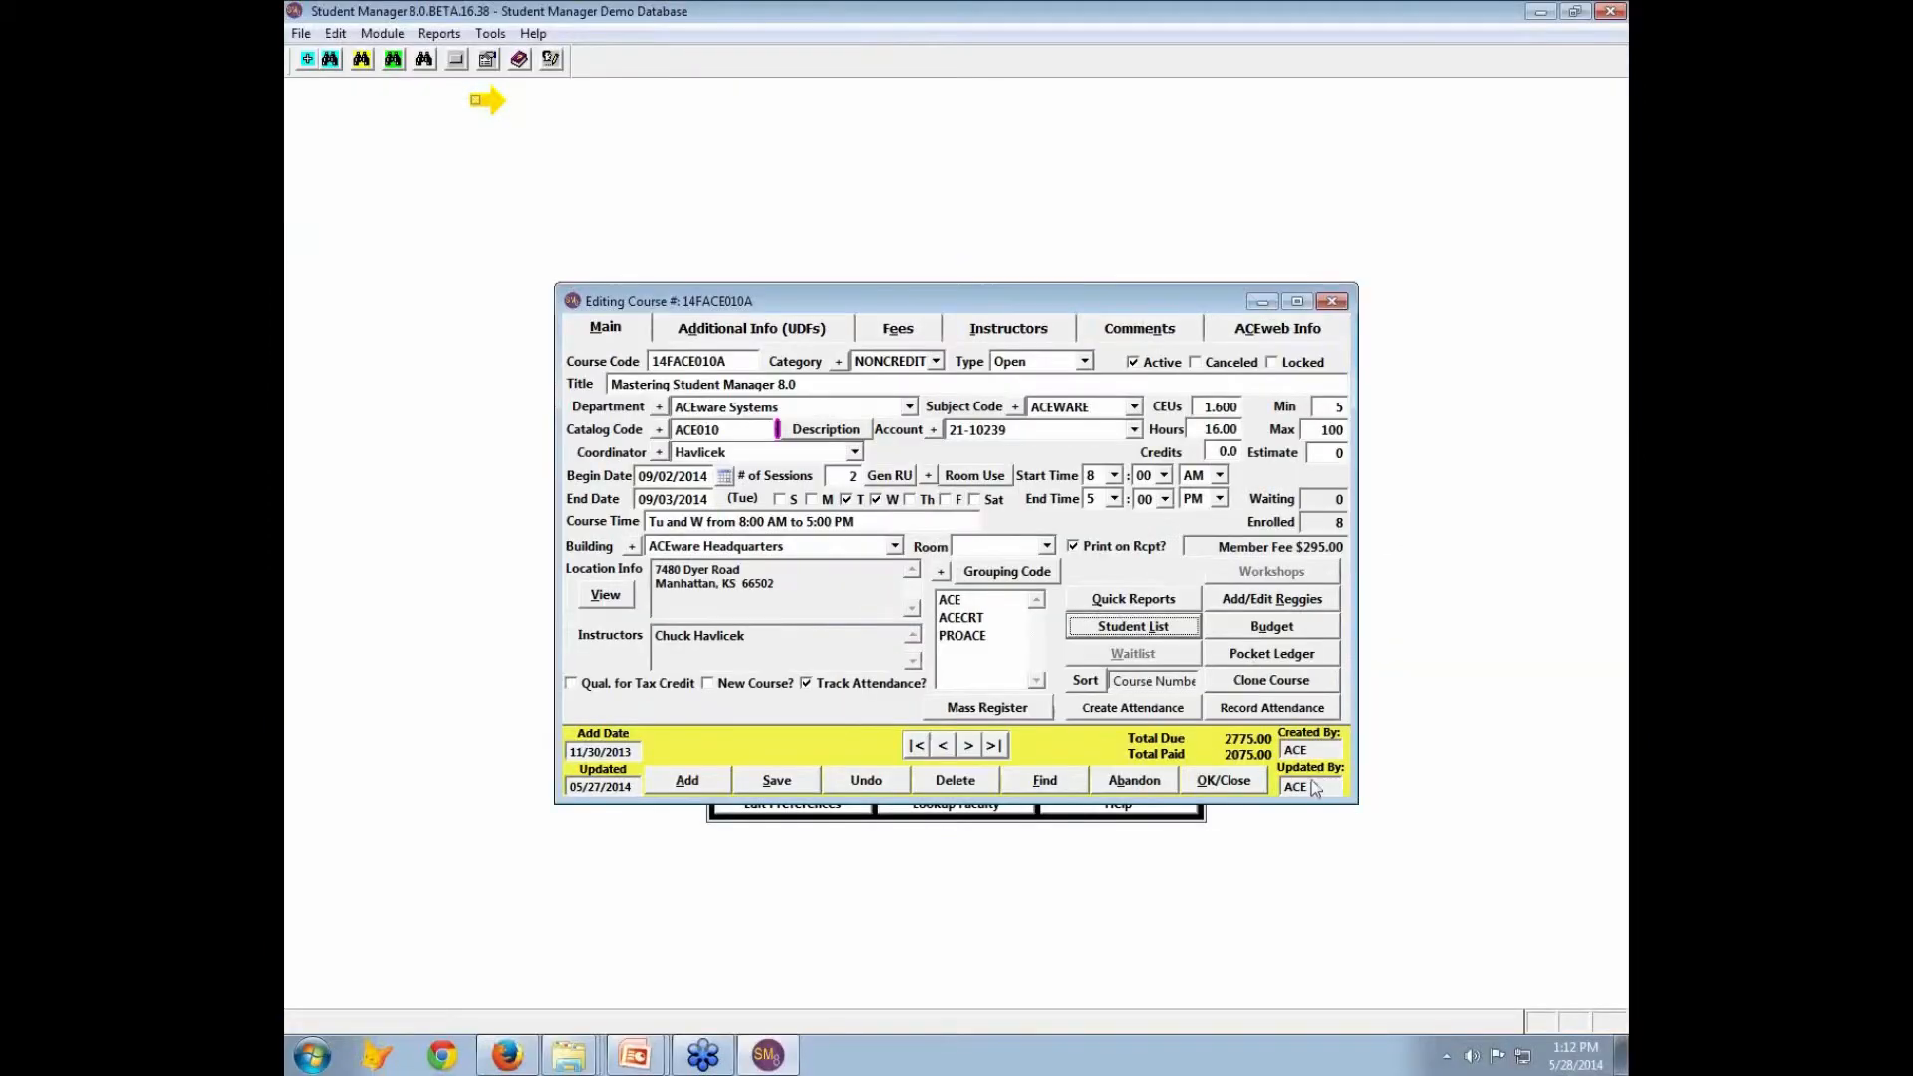
left_click(1222, 781)
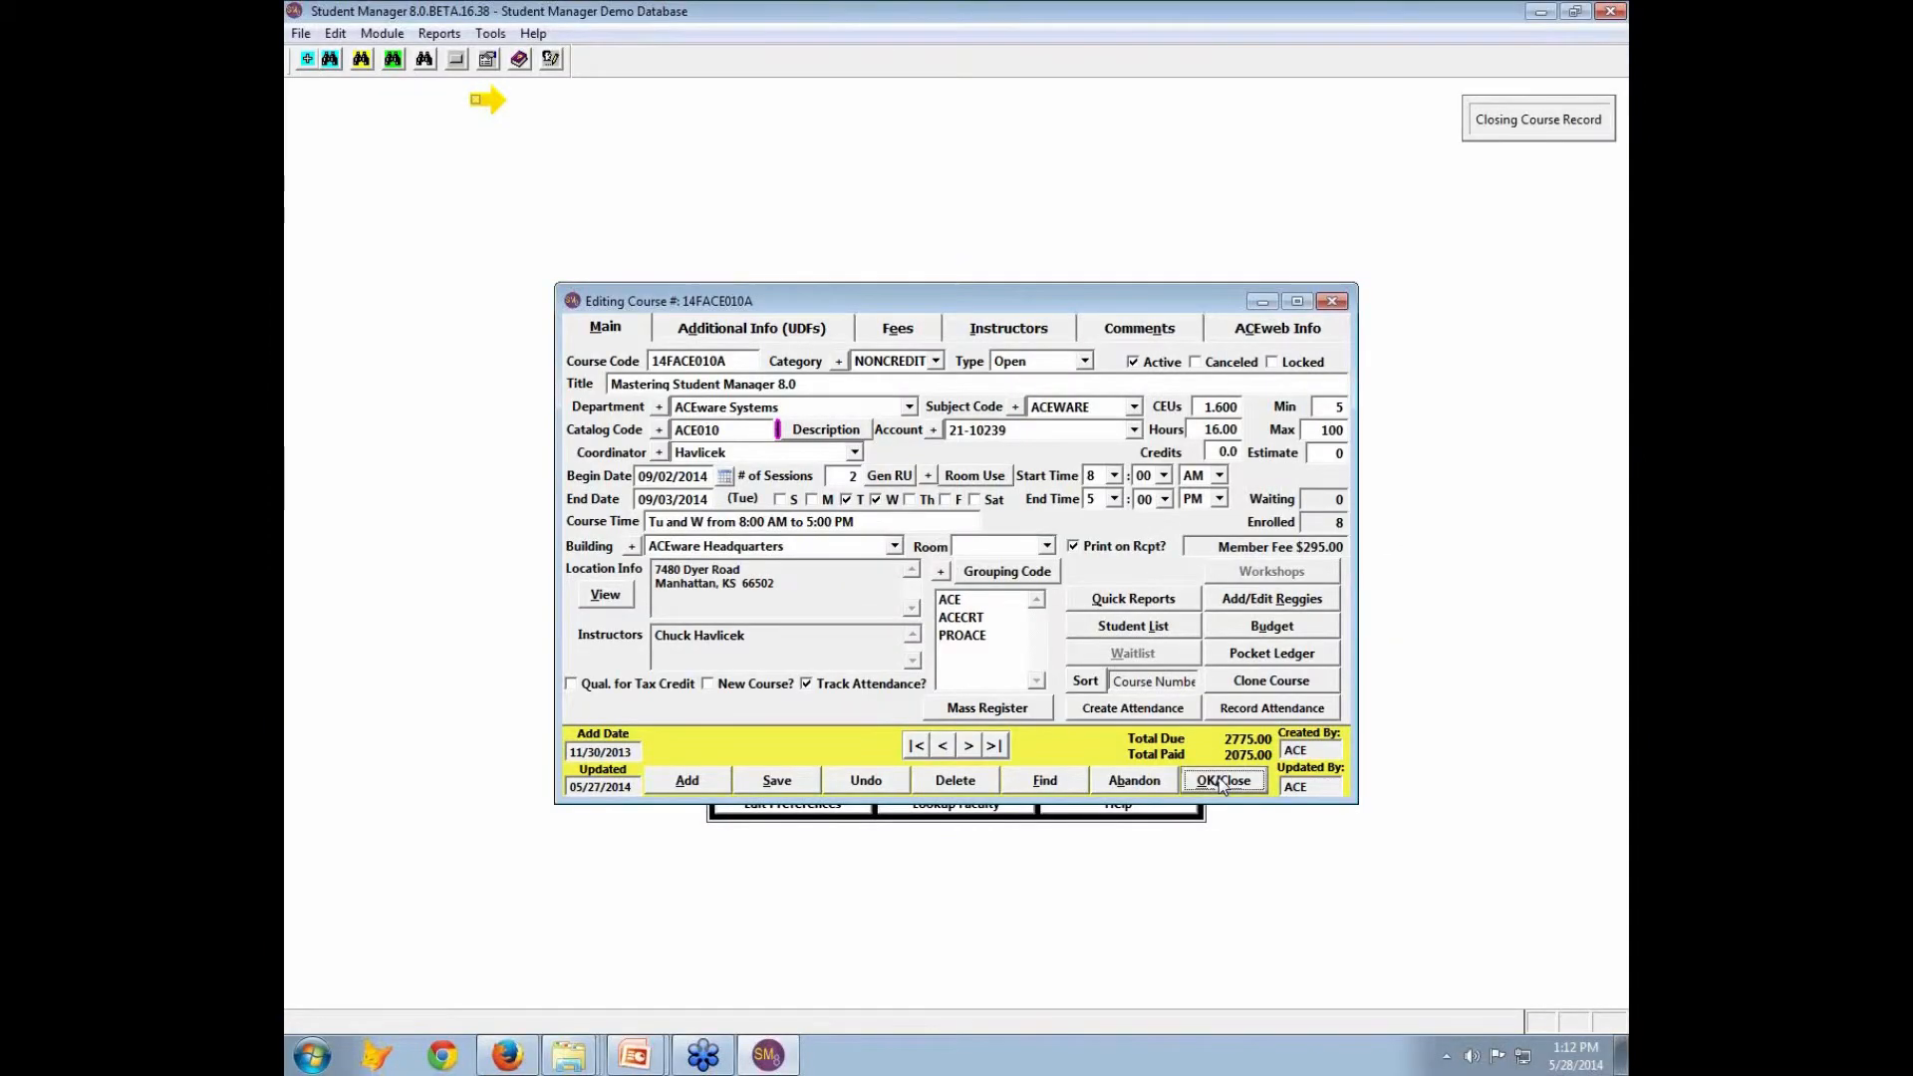
left_click(963, 430)
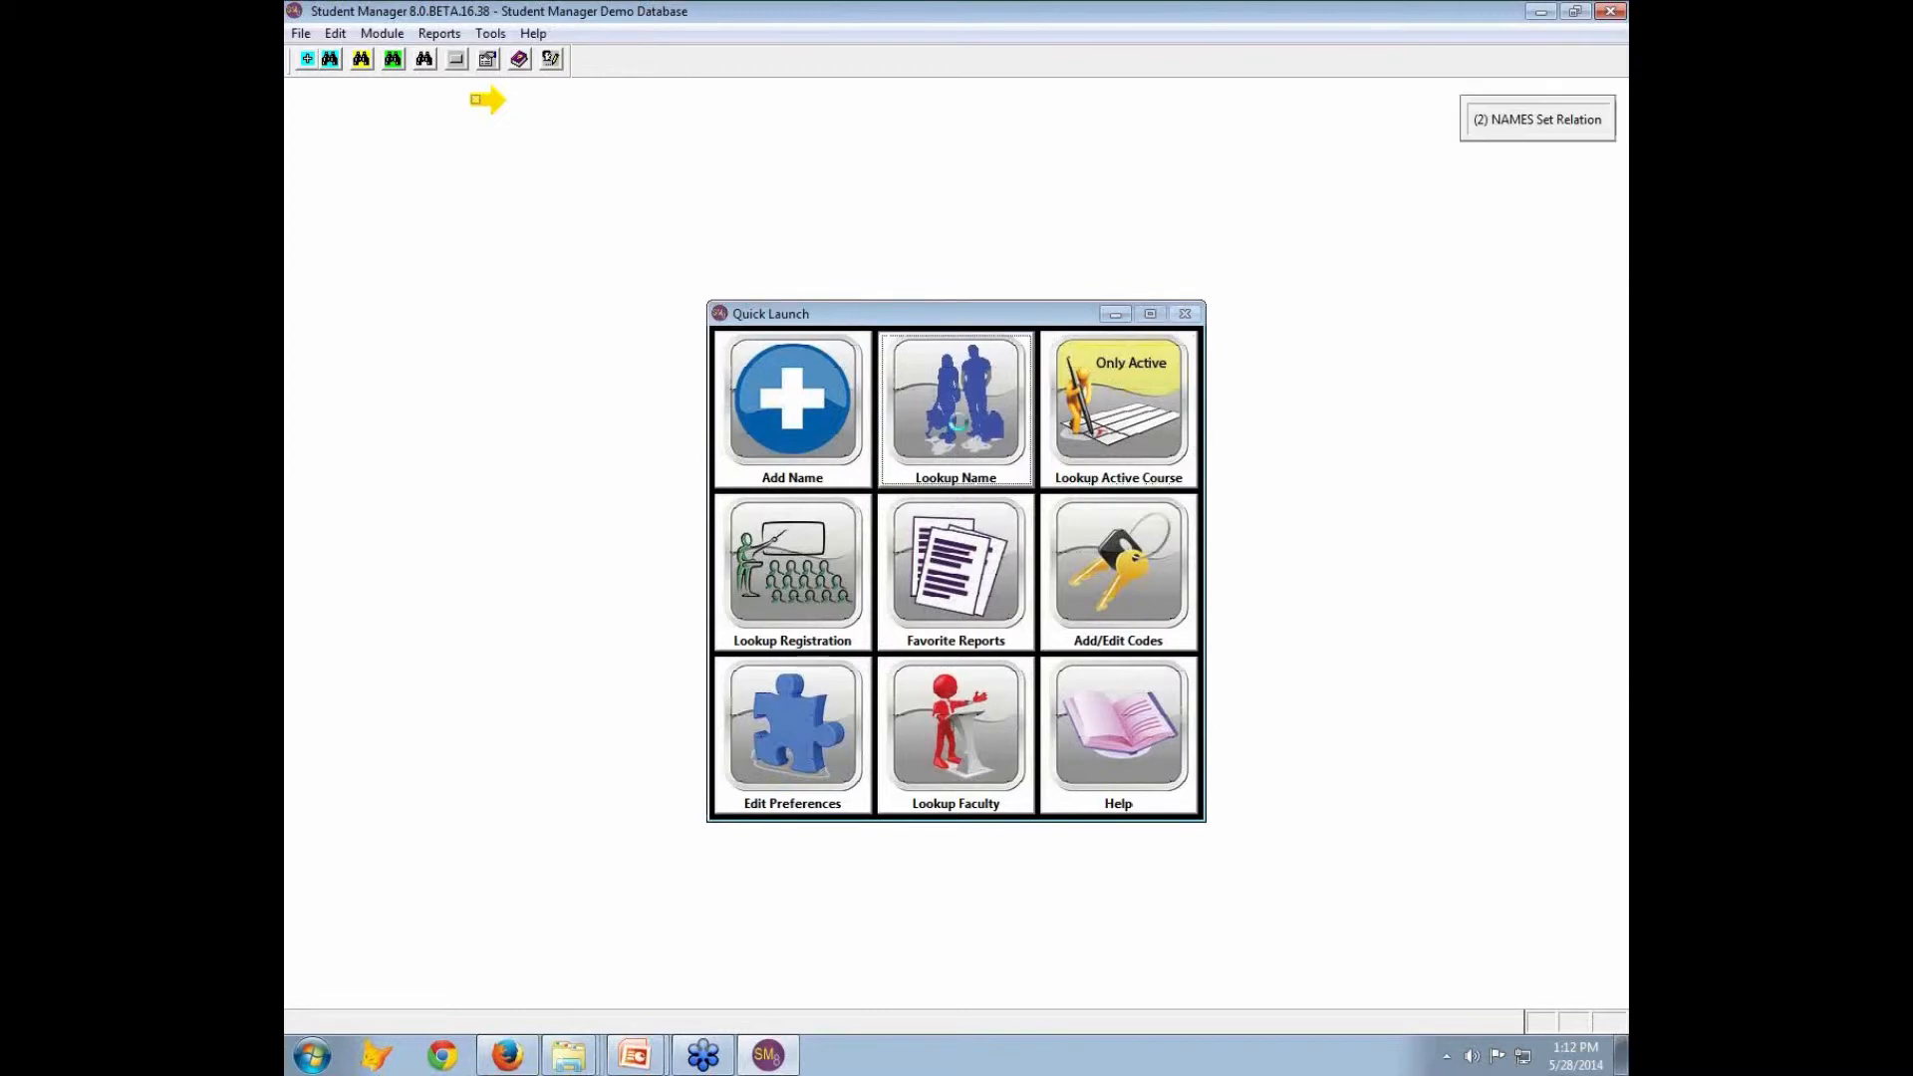
type("hav")
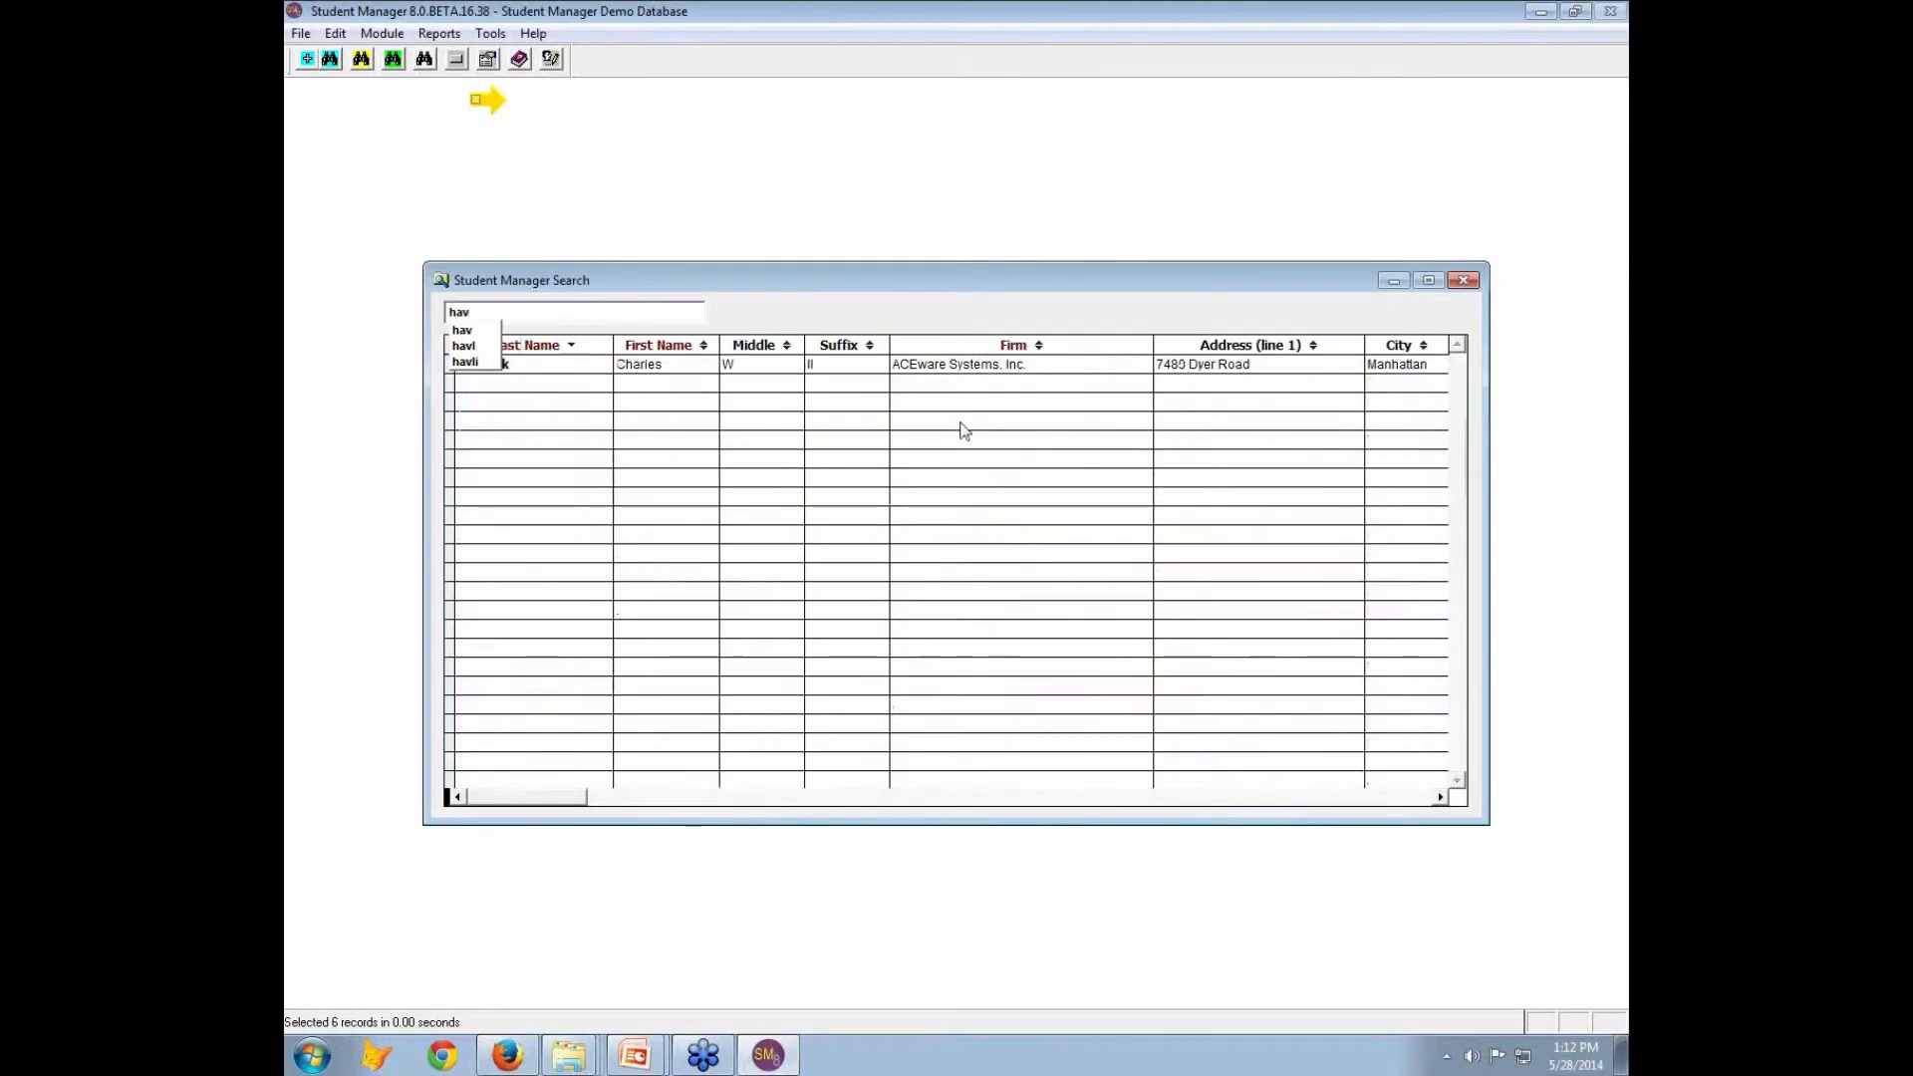
key("Return")
key("Return")
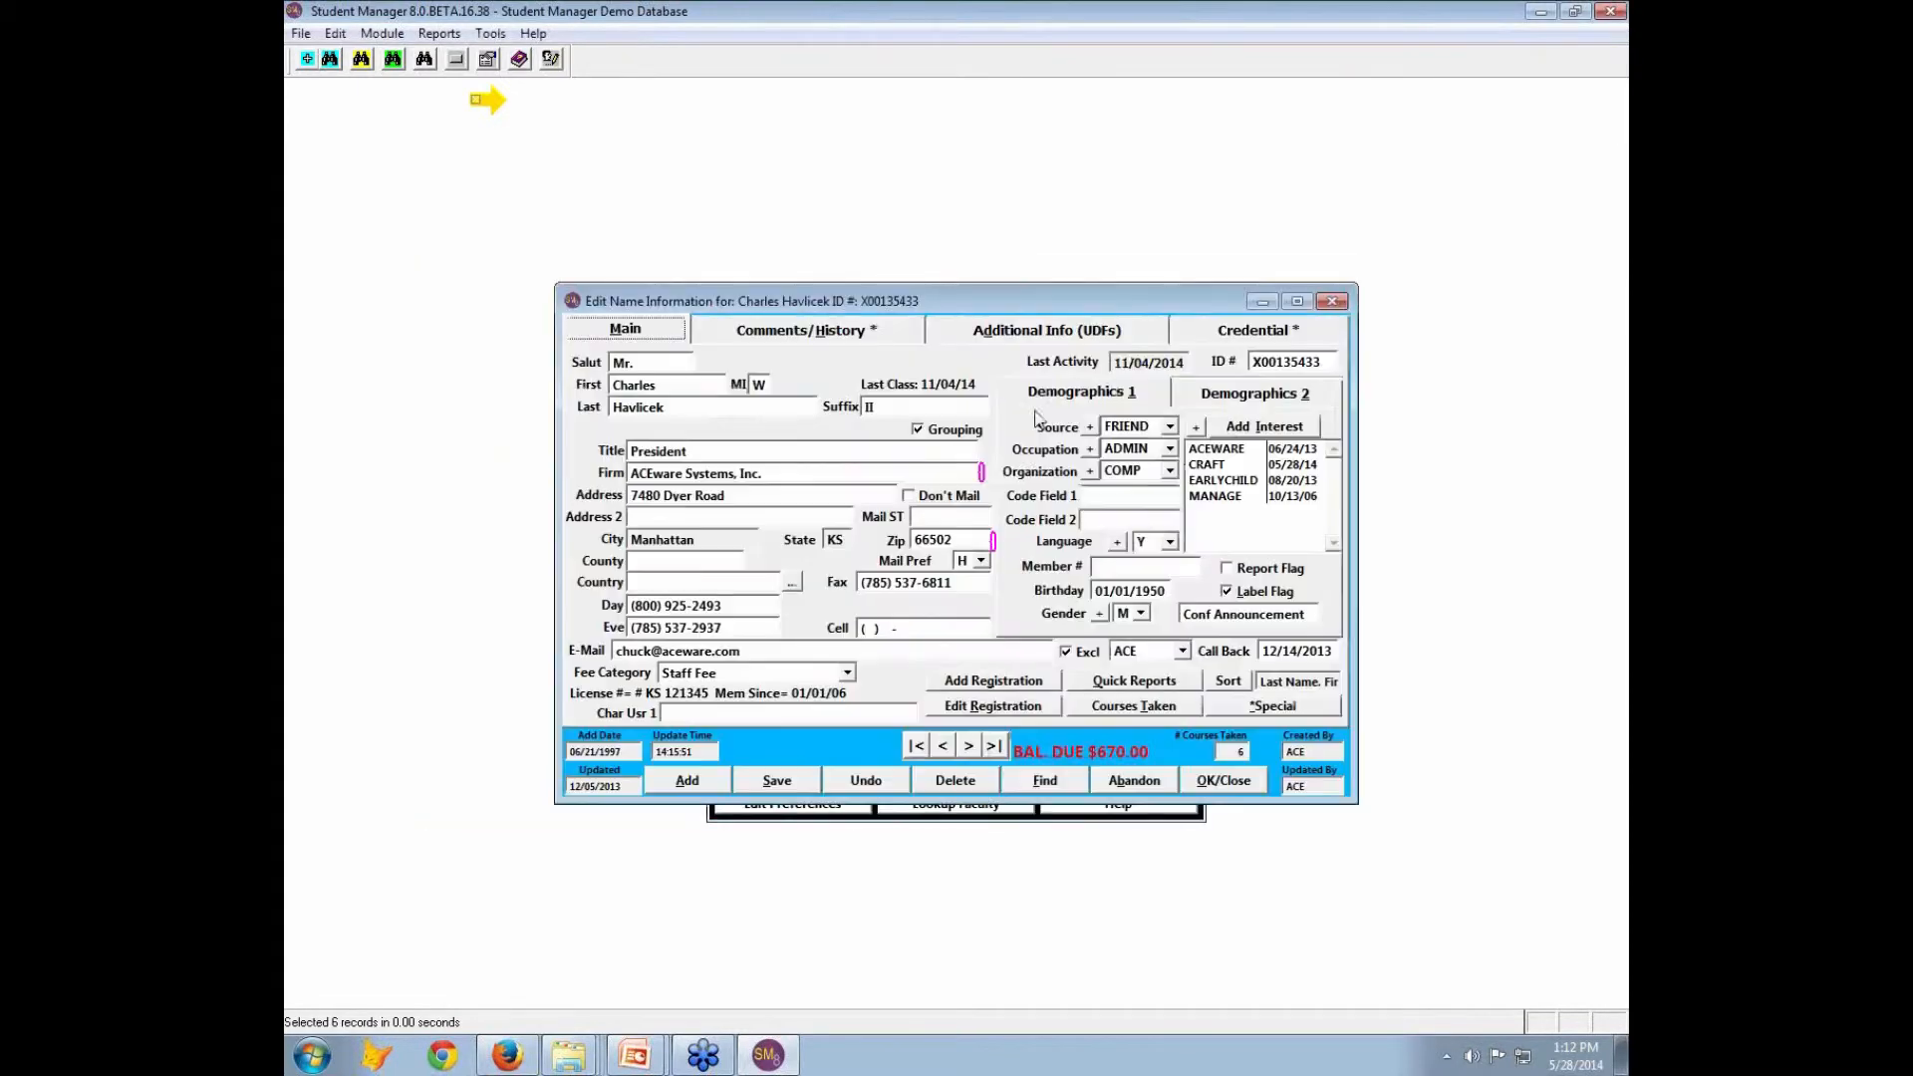
left_click(978, 710)
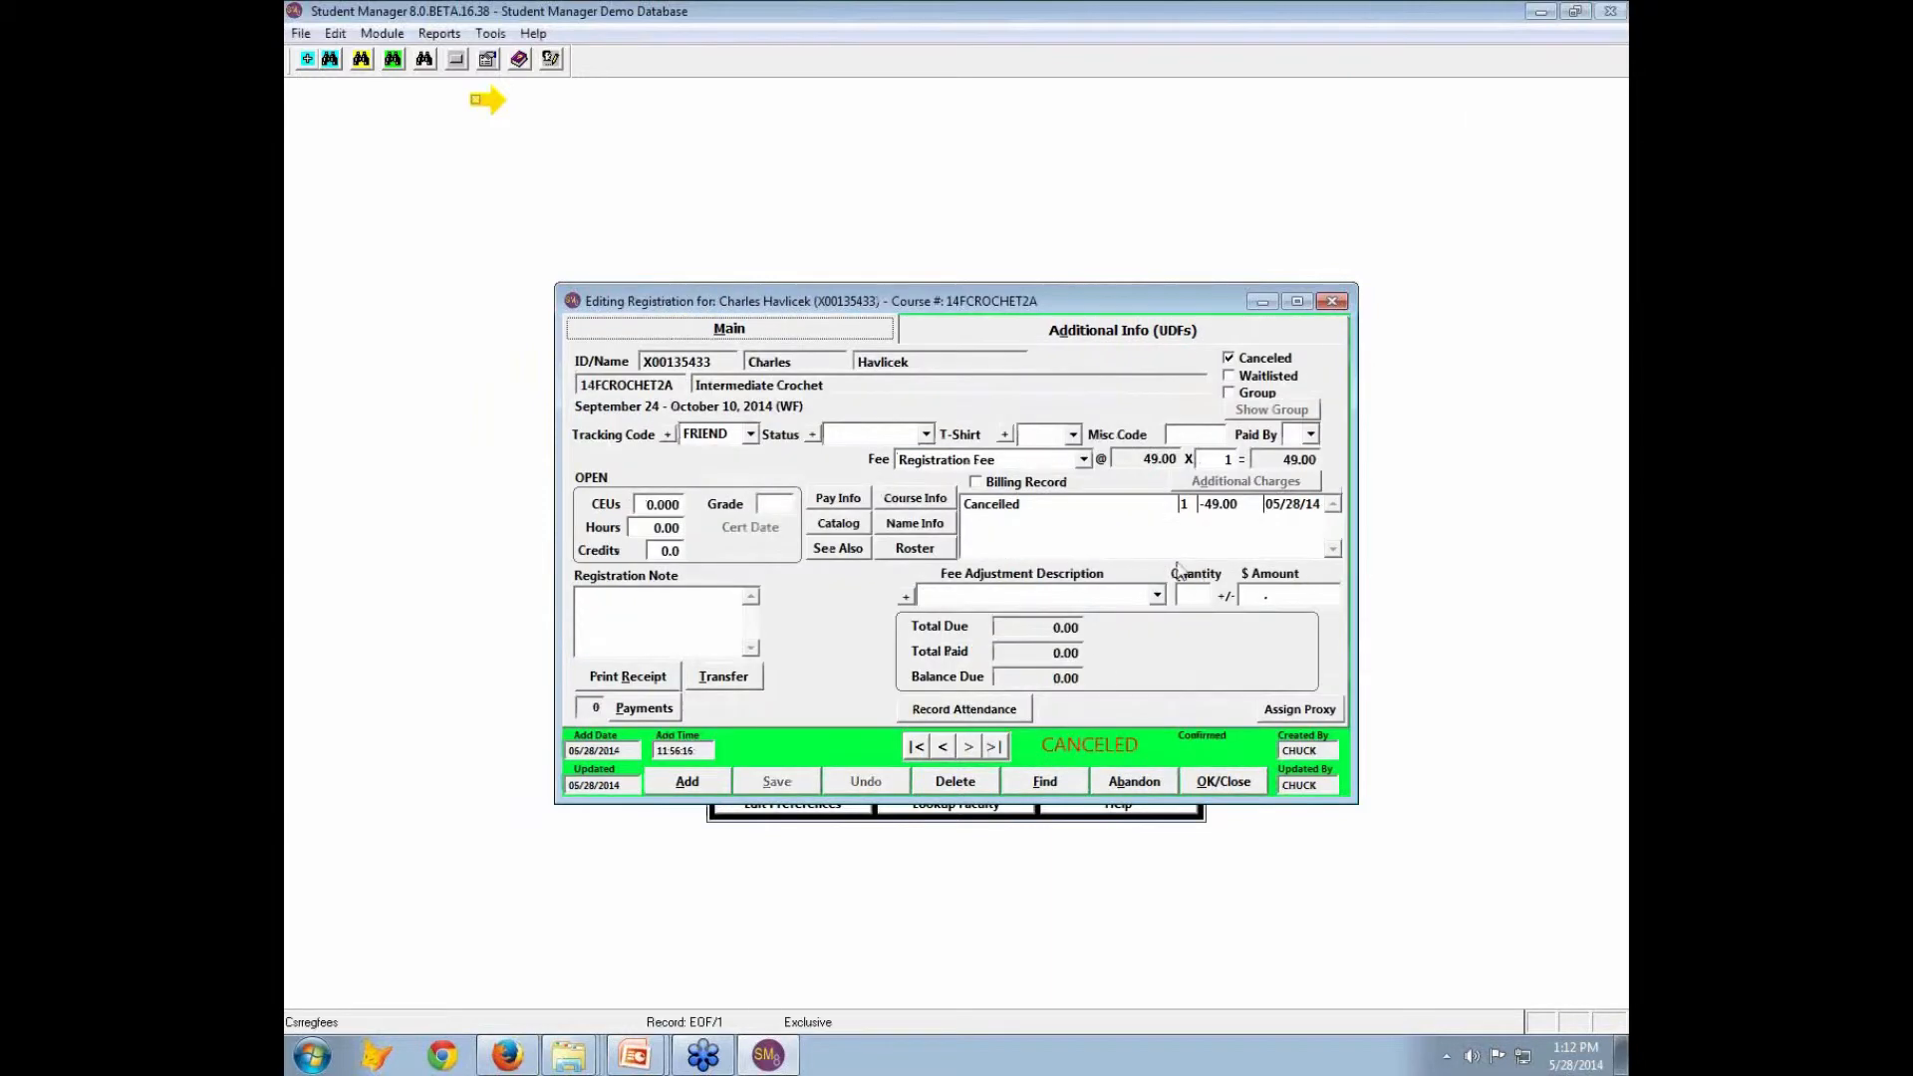
left_click(944, 748)
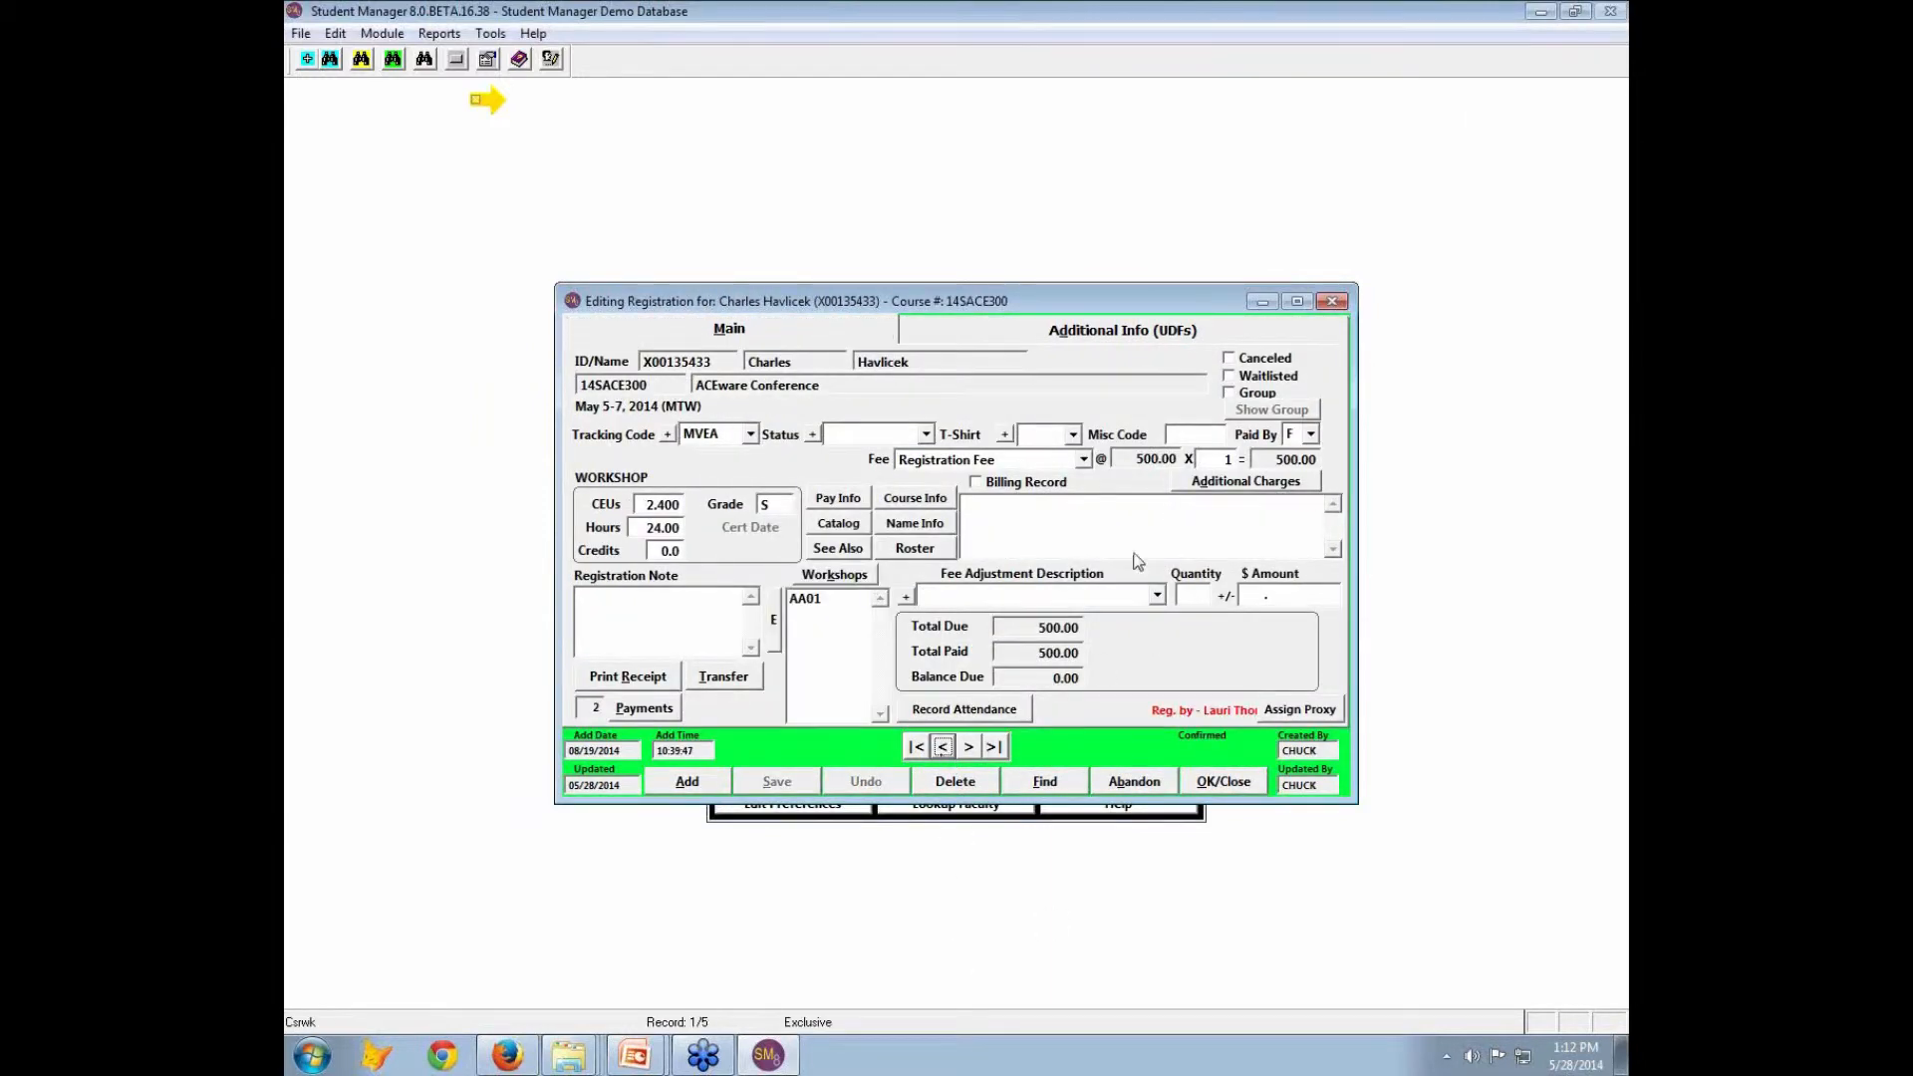
Step: Review the payment list and the course record linked to the ACEware Conference registration, closing each one
left_click(846, 504)
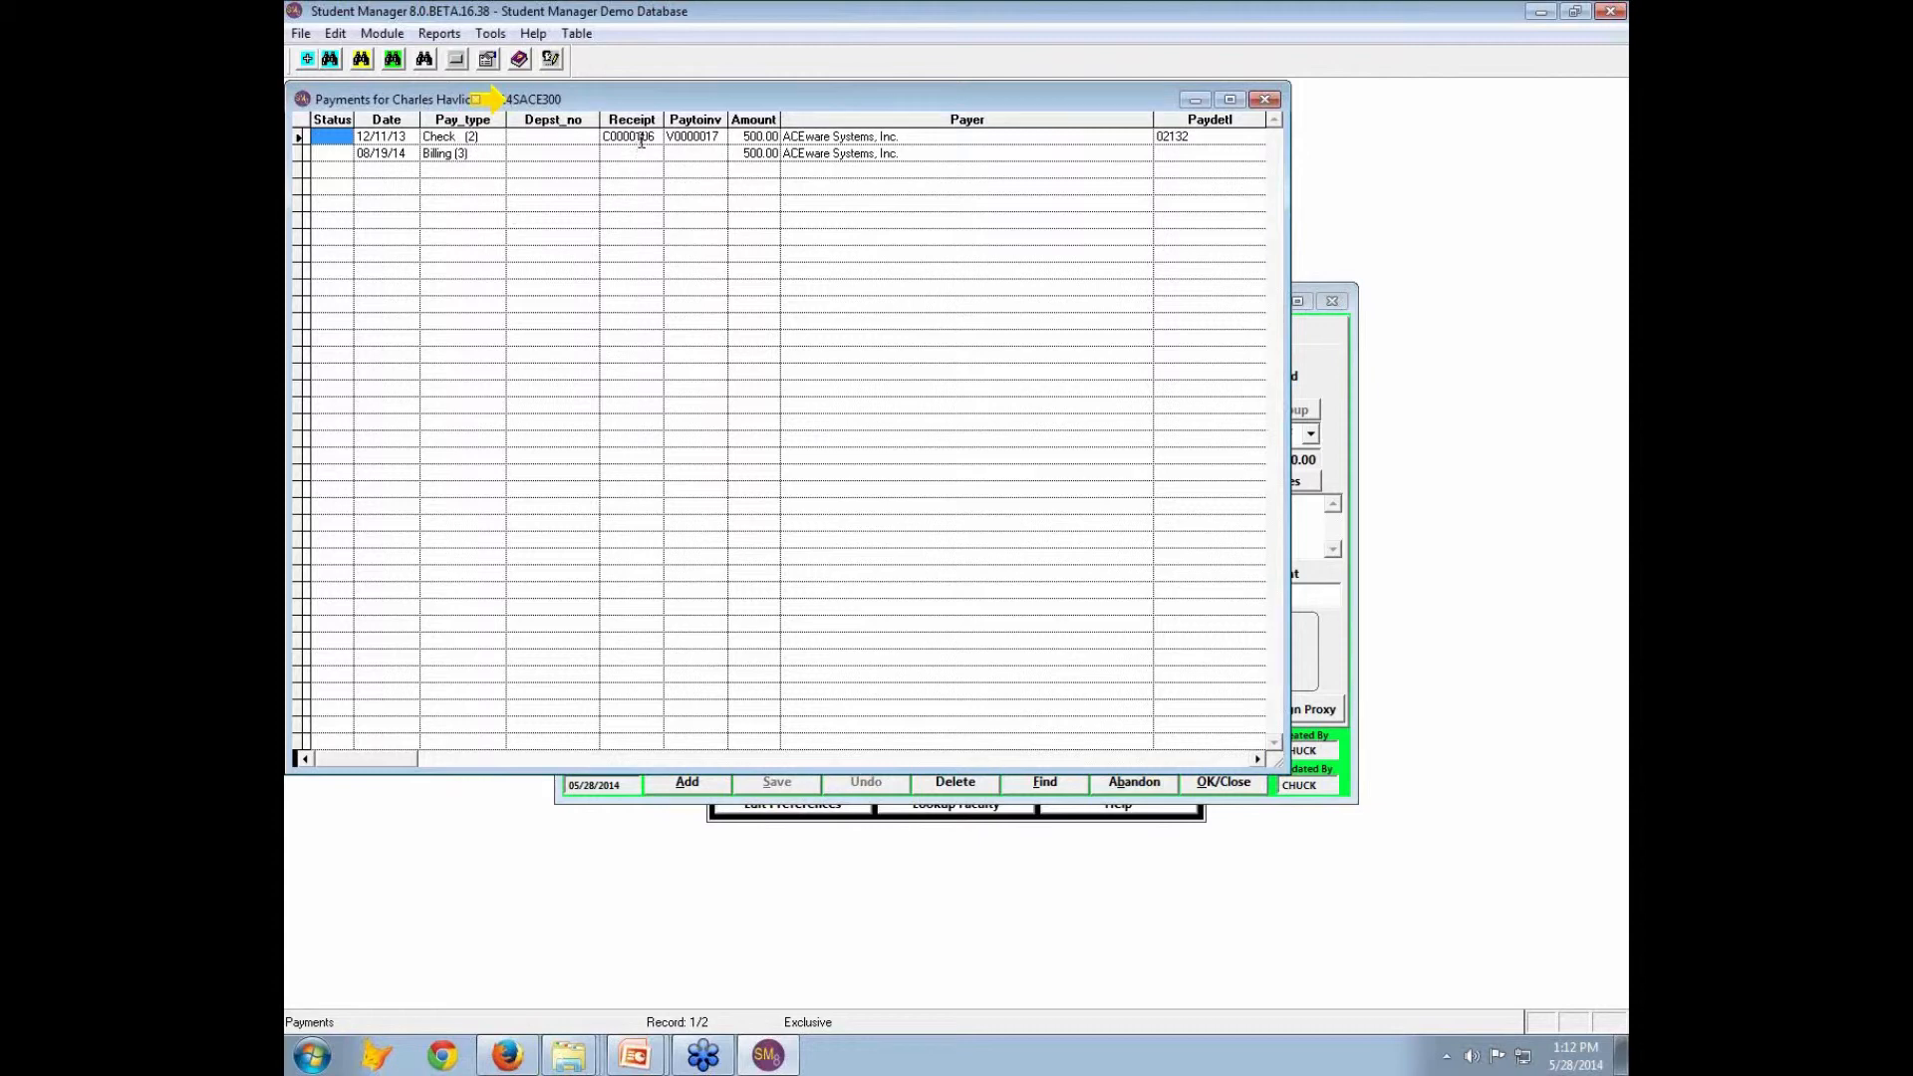
left_click(1265, 99)
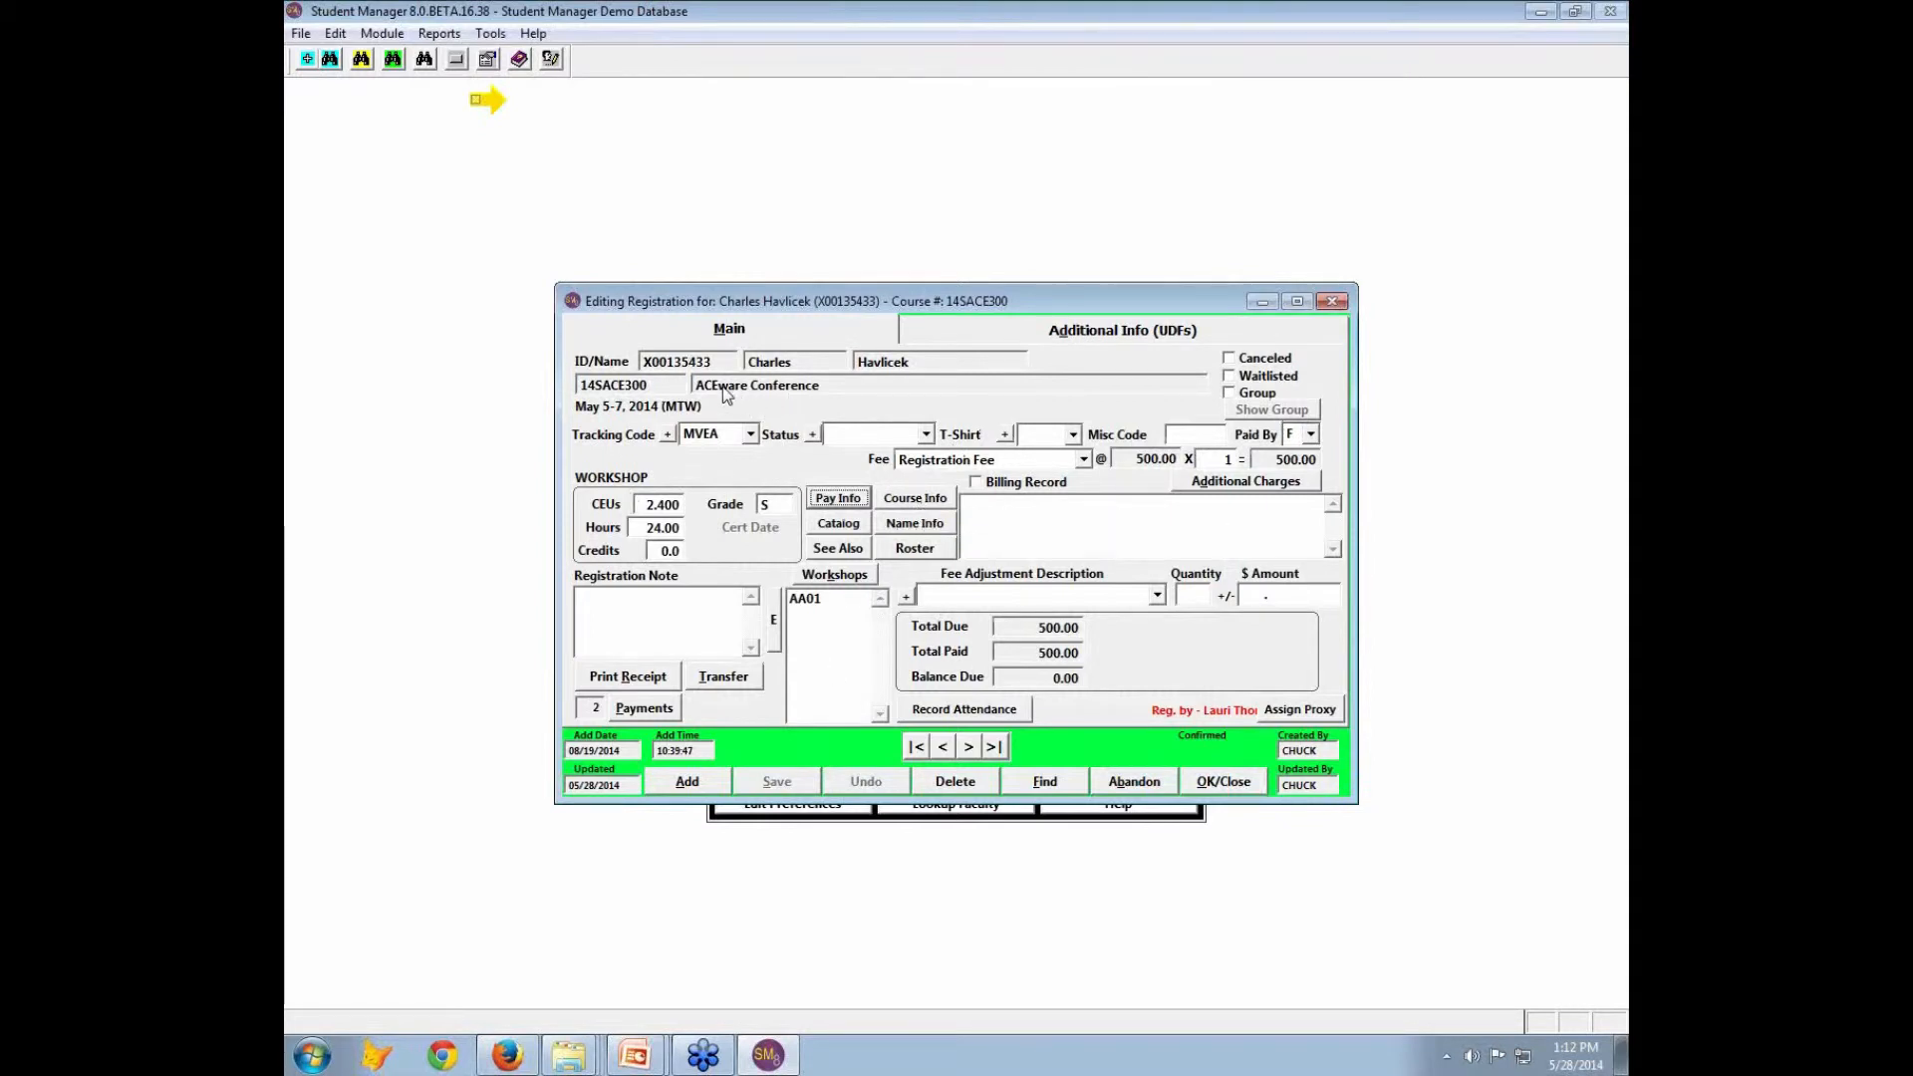
left_click(917, 499)
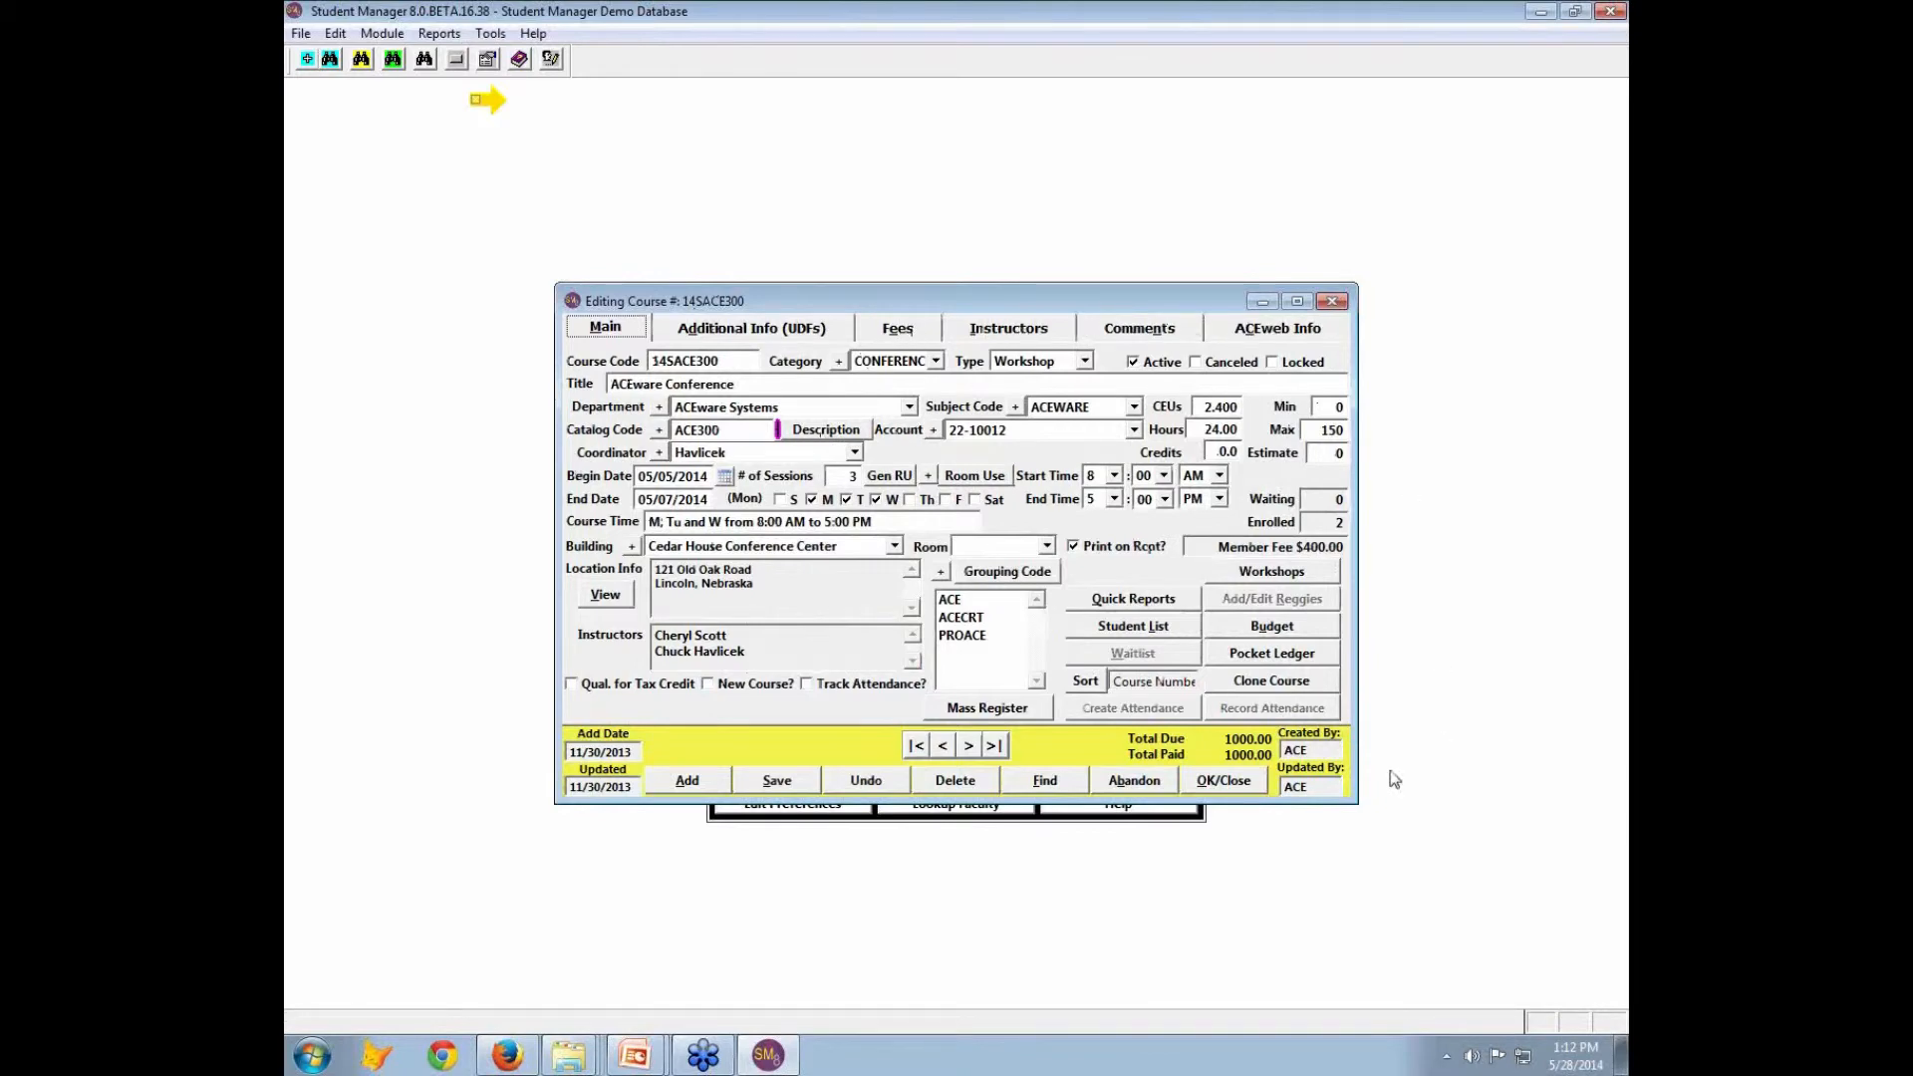
left_click(1232, 783)
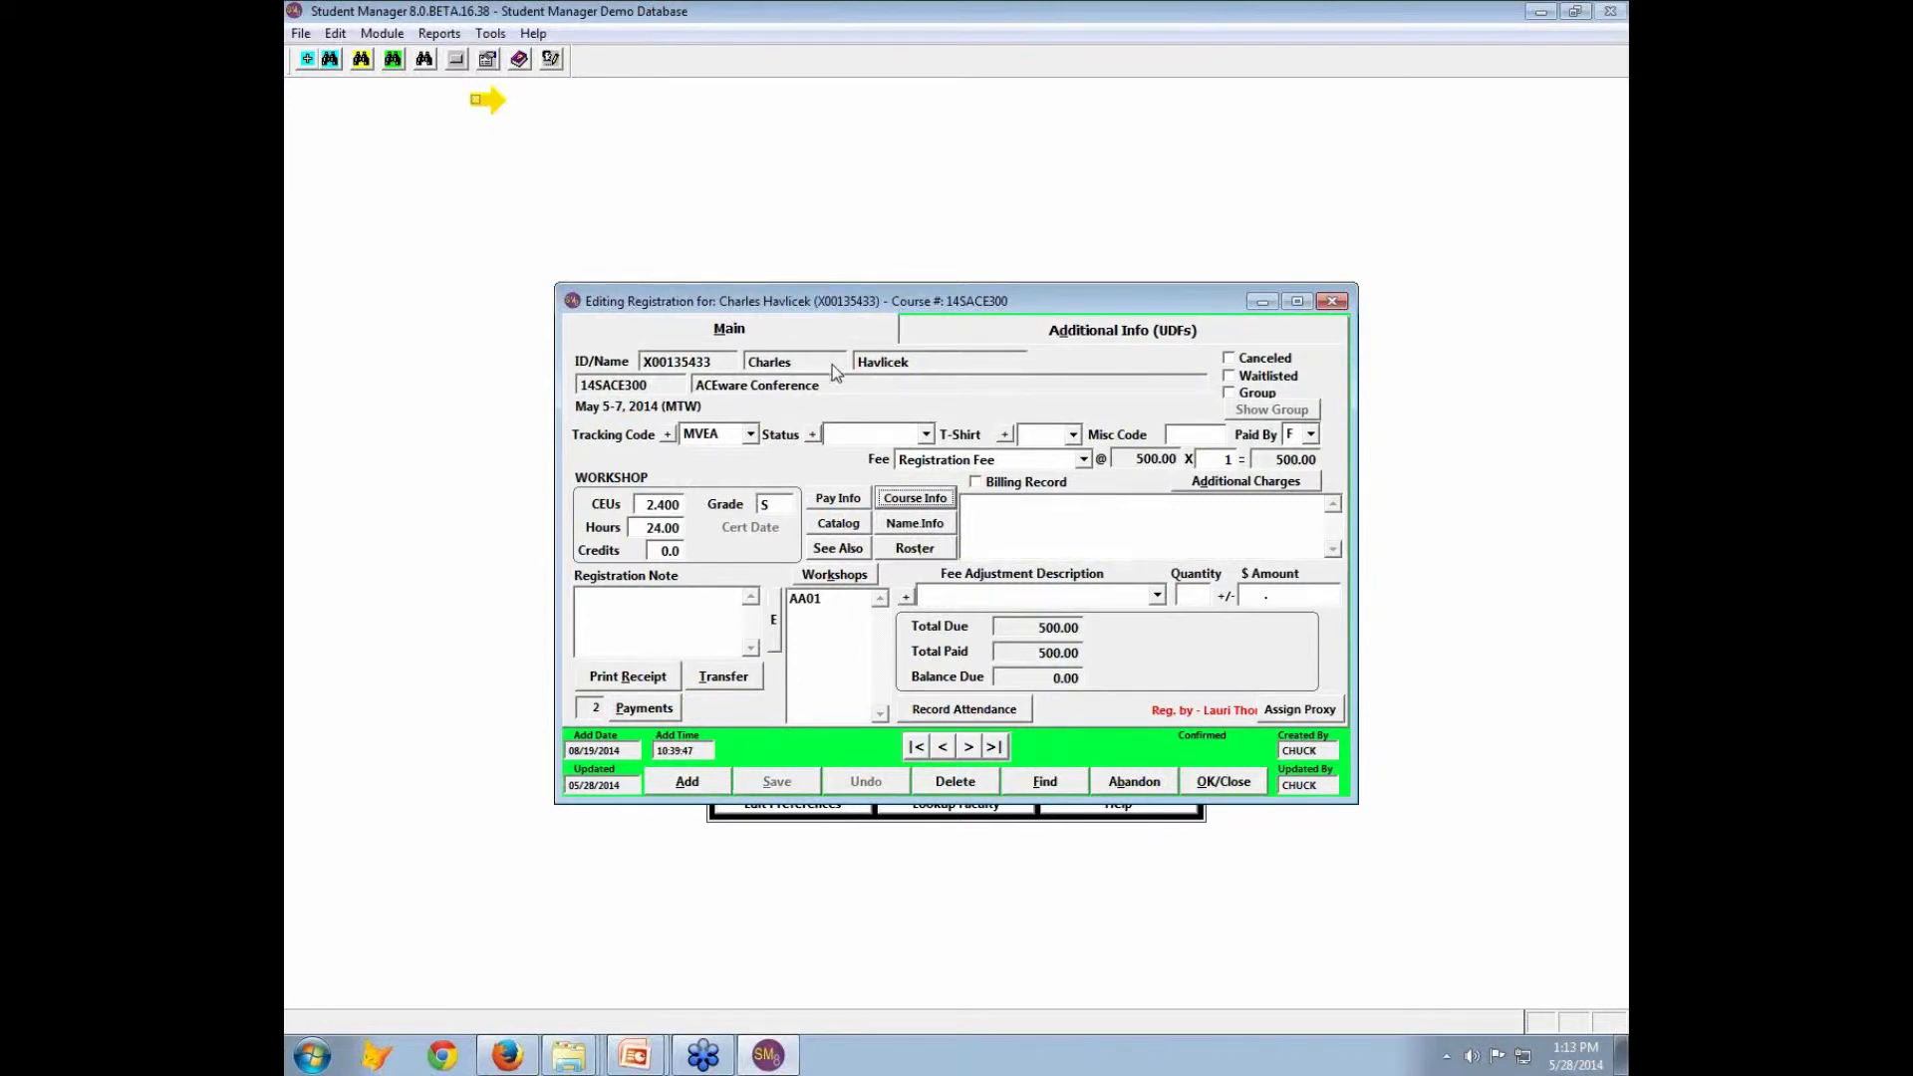
Step: Open the registrant's name record from the registration, replace the street address, then save and close the record
left_click(917, 523)
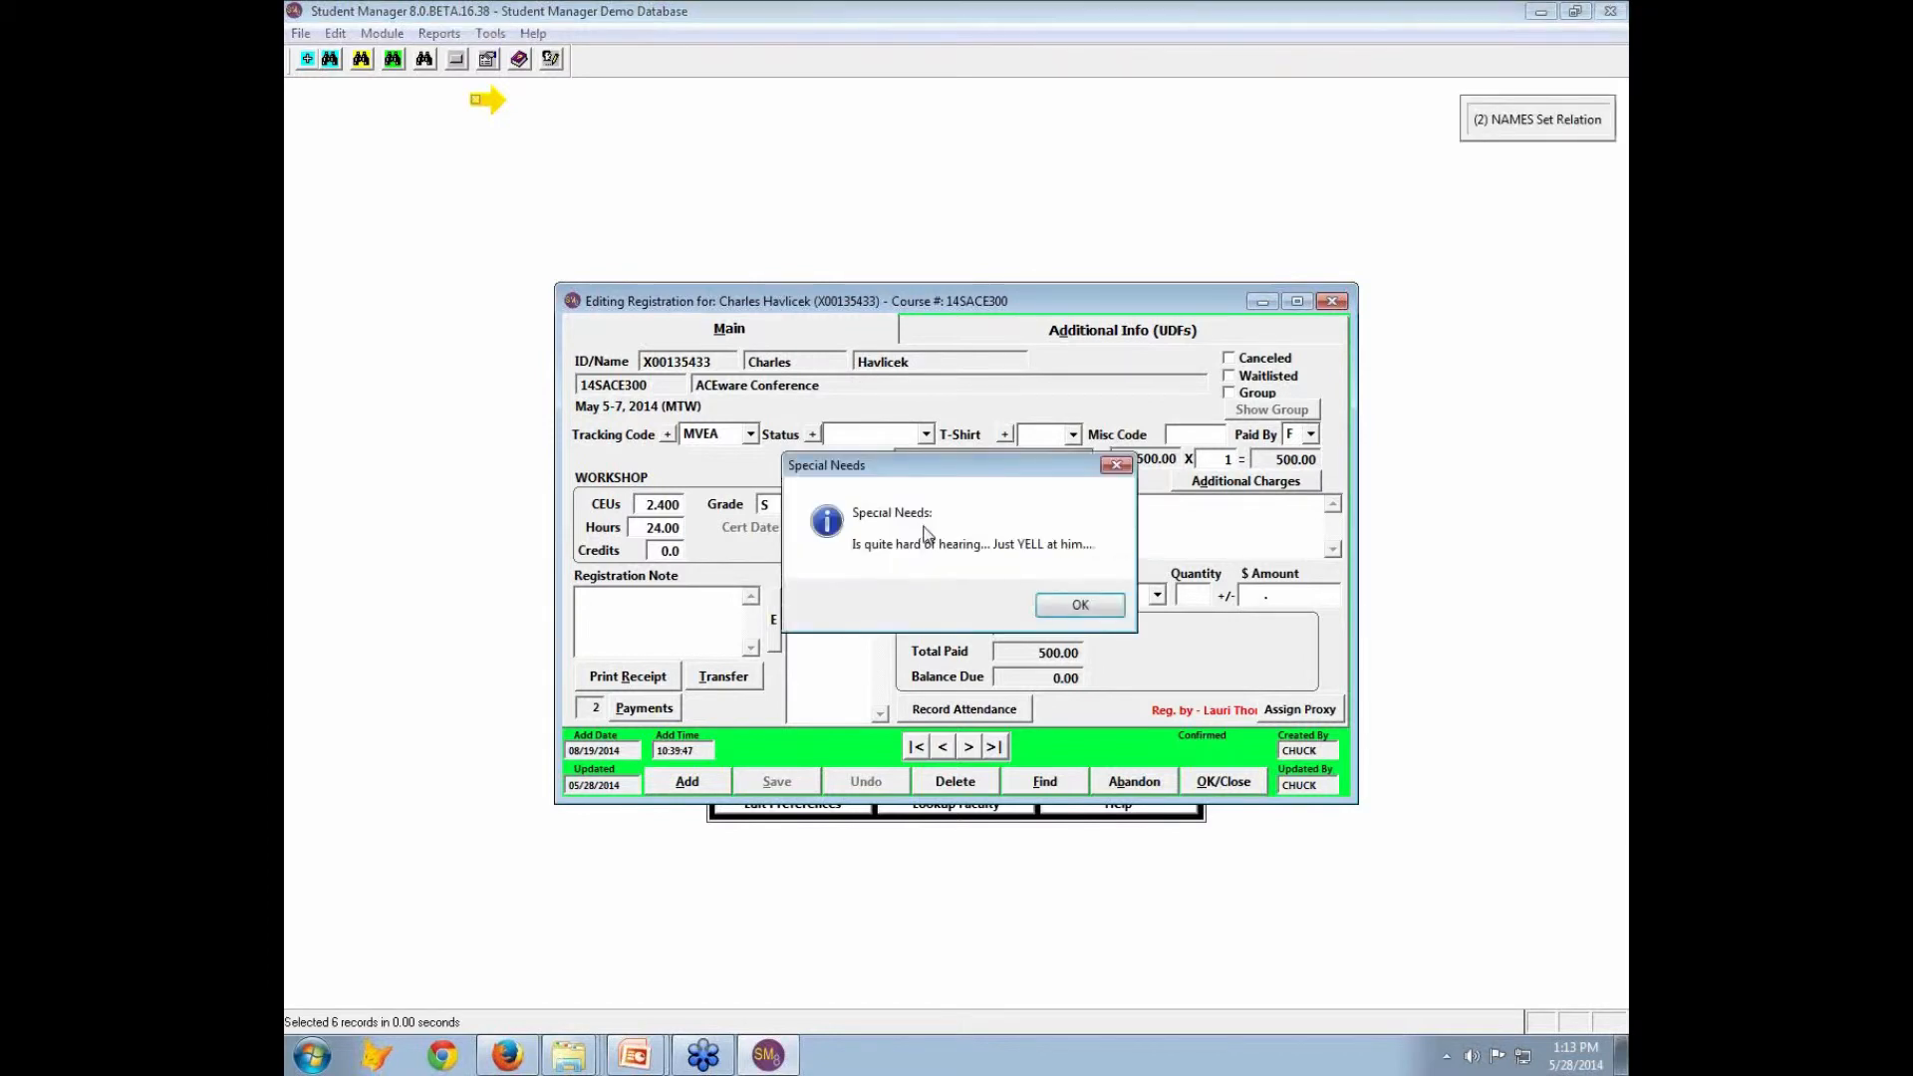
left_click(1104, 606)
left_click(736, 496)
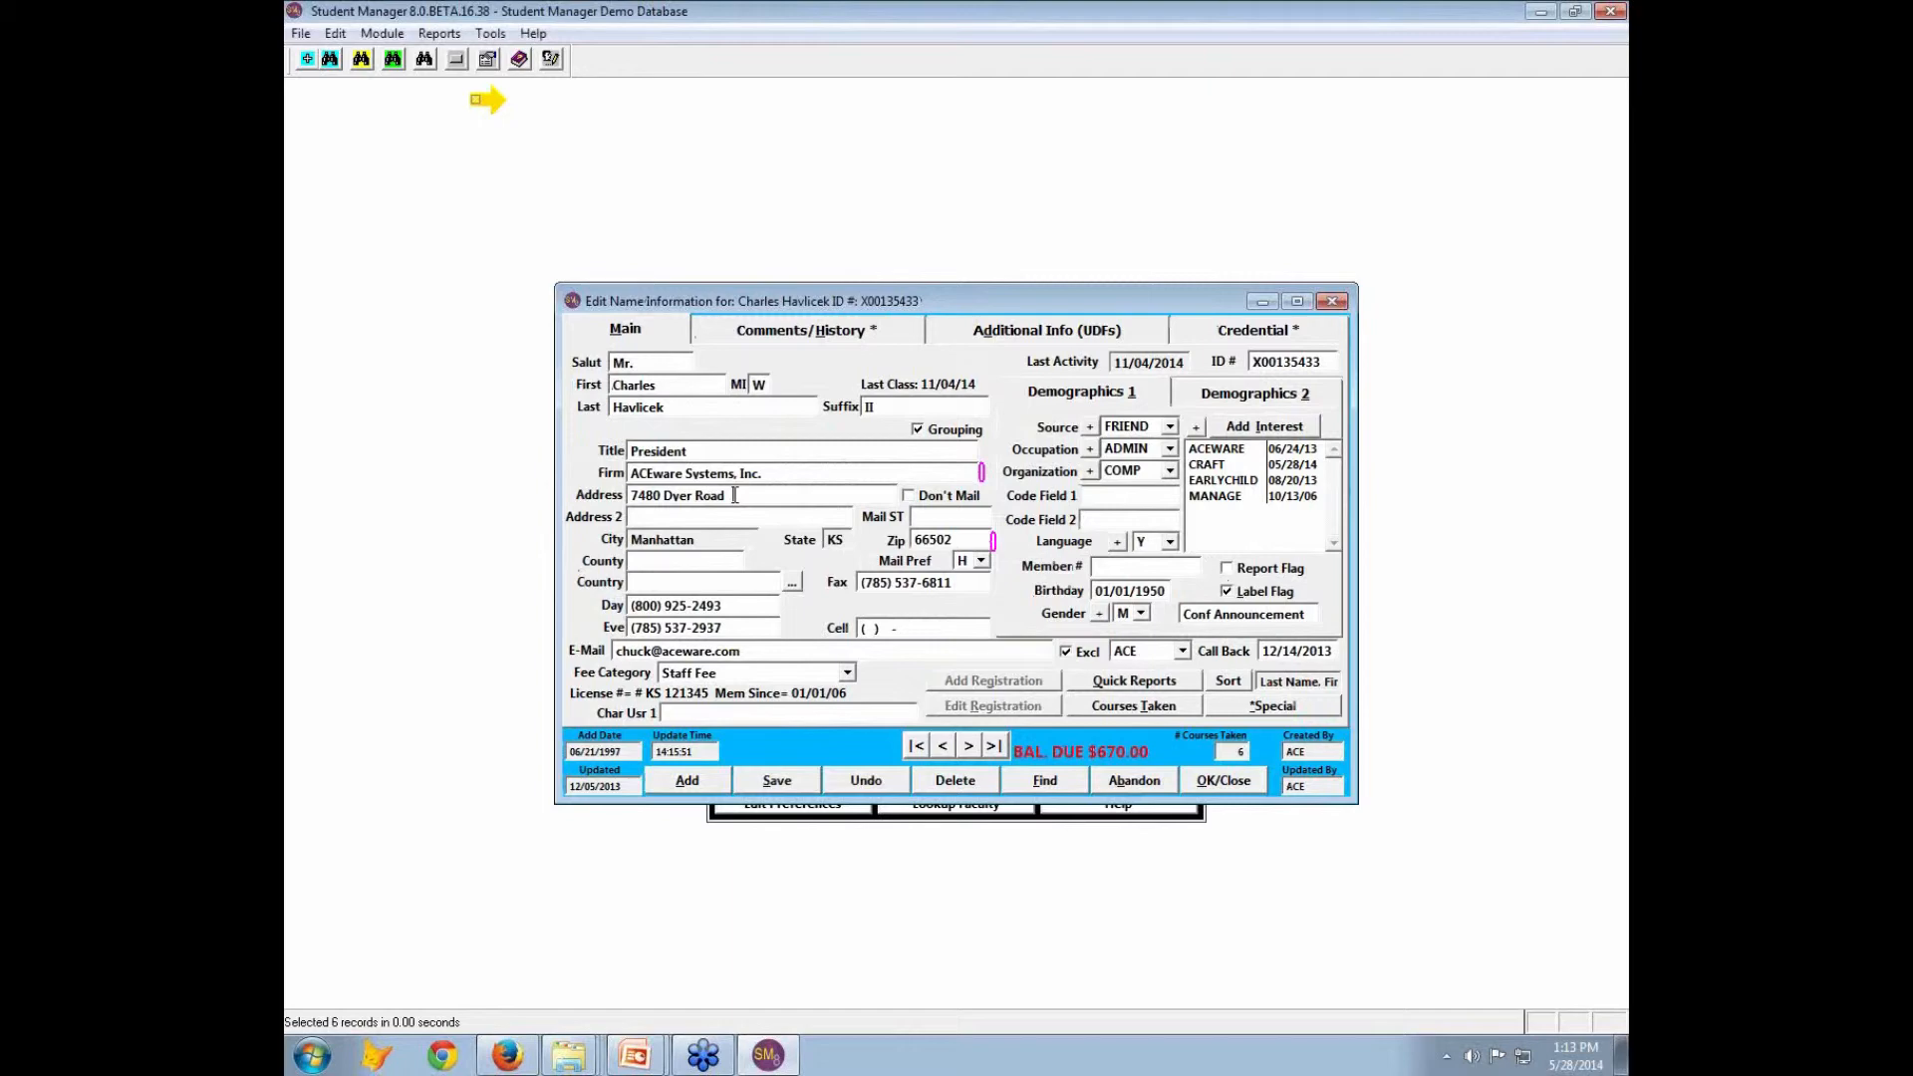
left_click_drag(736, 496, 628, 495)
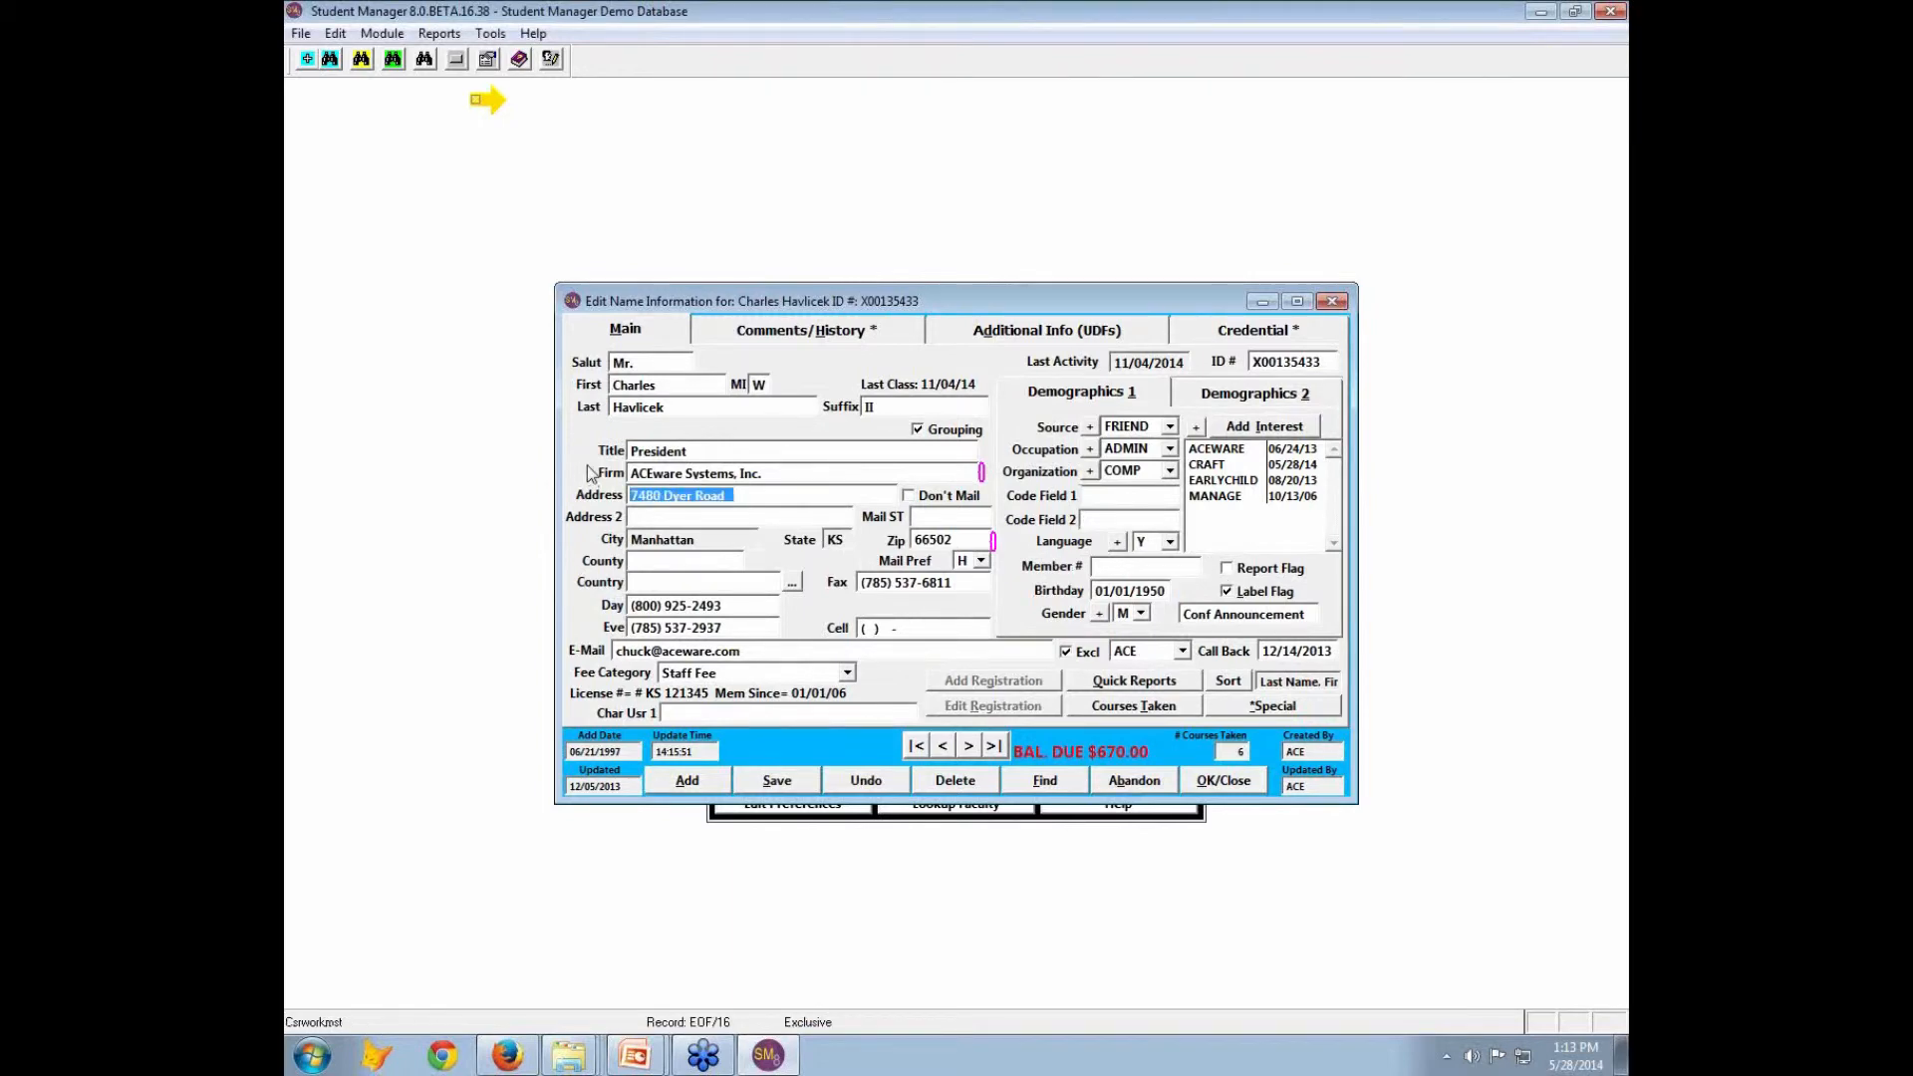
type("10386 TutCRBlvd")
left_click(811, 791)
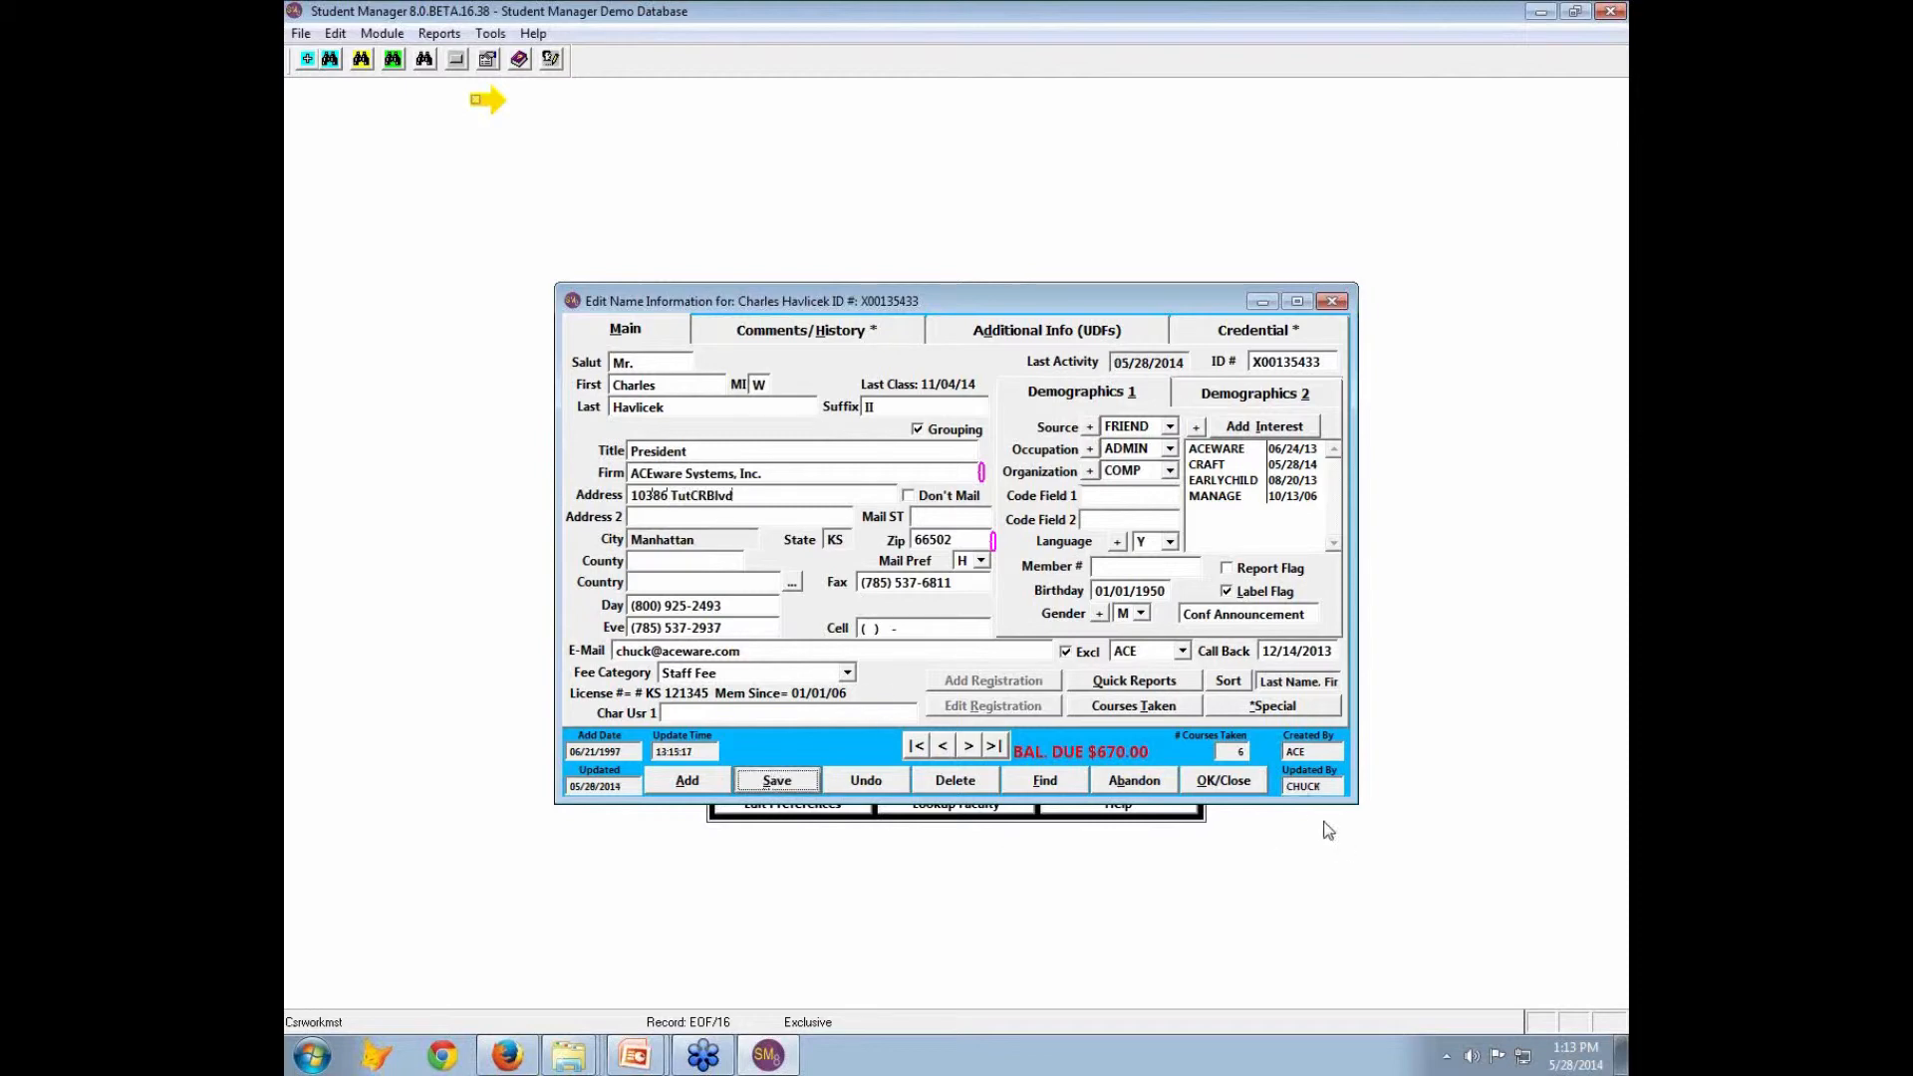
left_click(1253, 788)
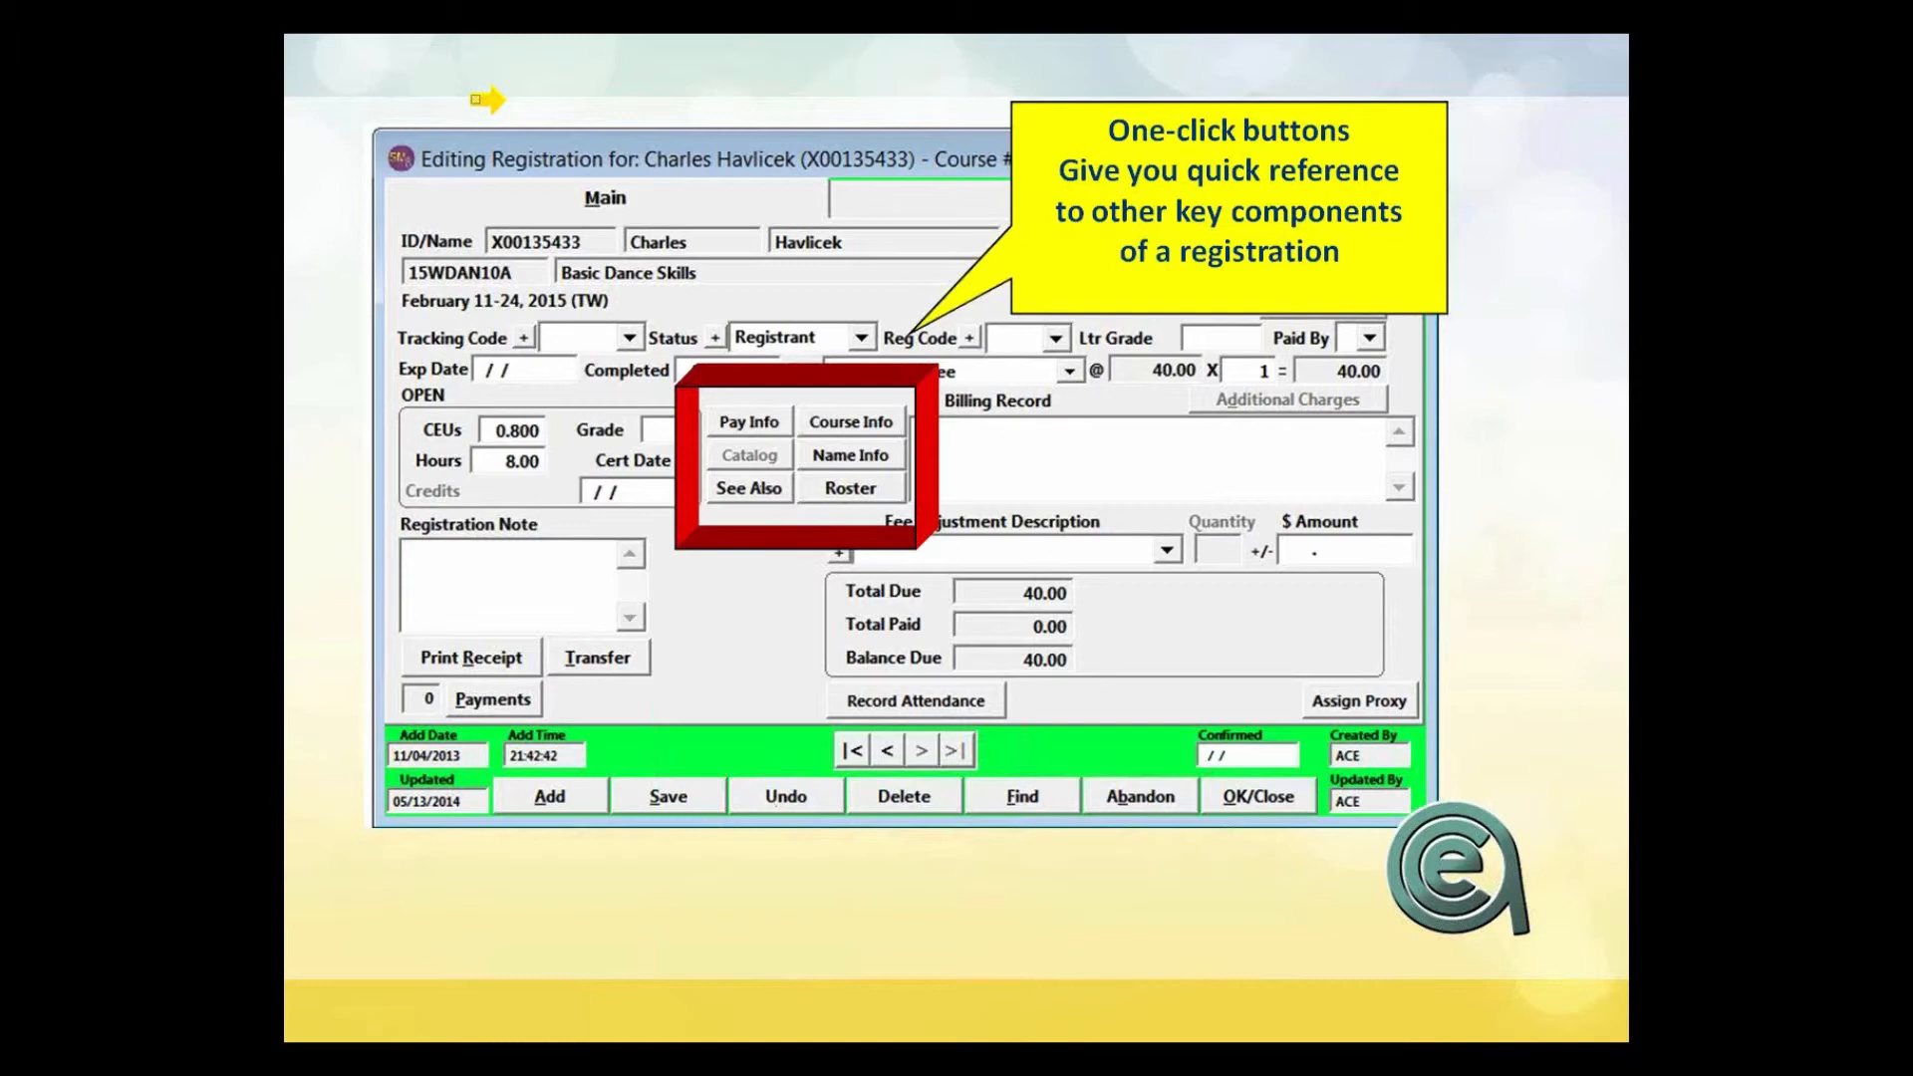
Step: Switch back to Student Manager and check the 14SACE300 registration for related courses
key("alt+Tab")
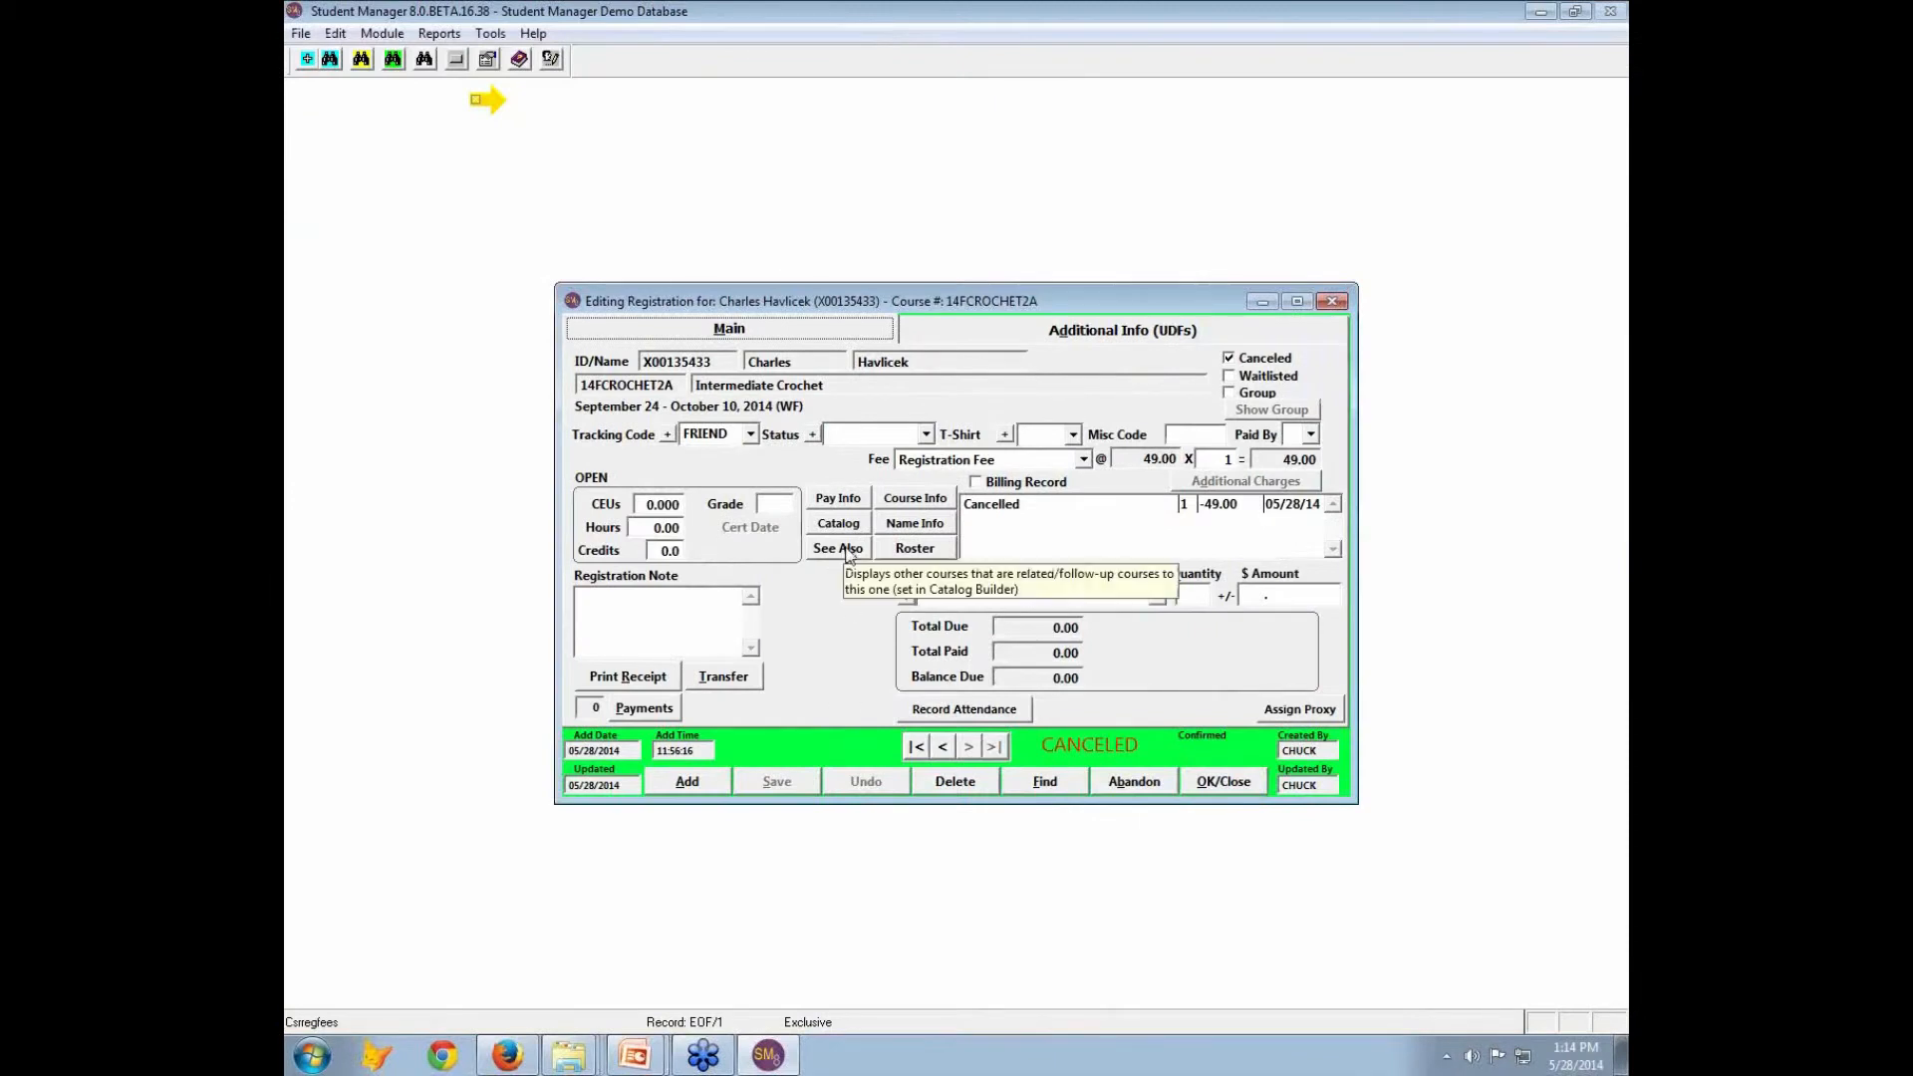
left_click(944, 746)
left_click(844, 550)
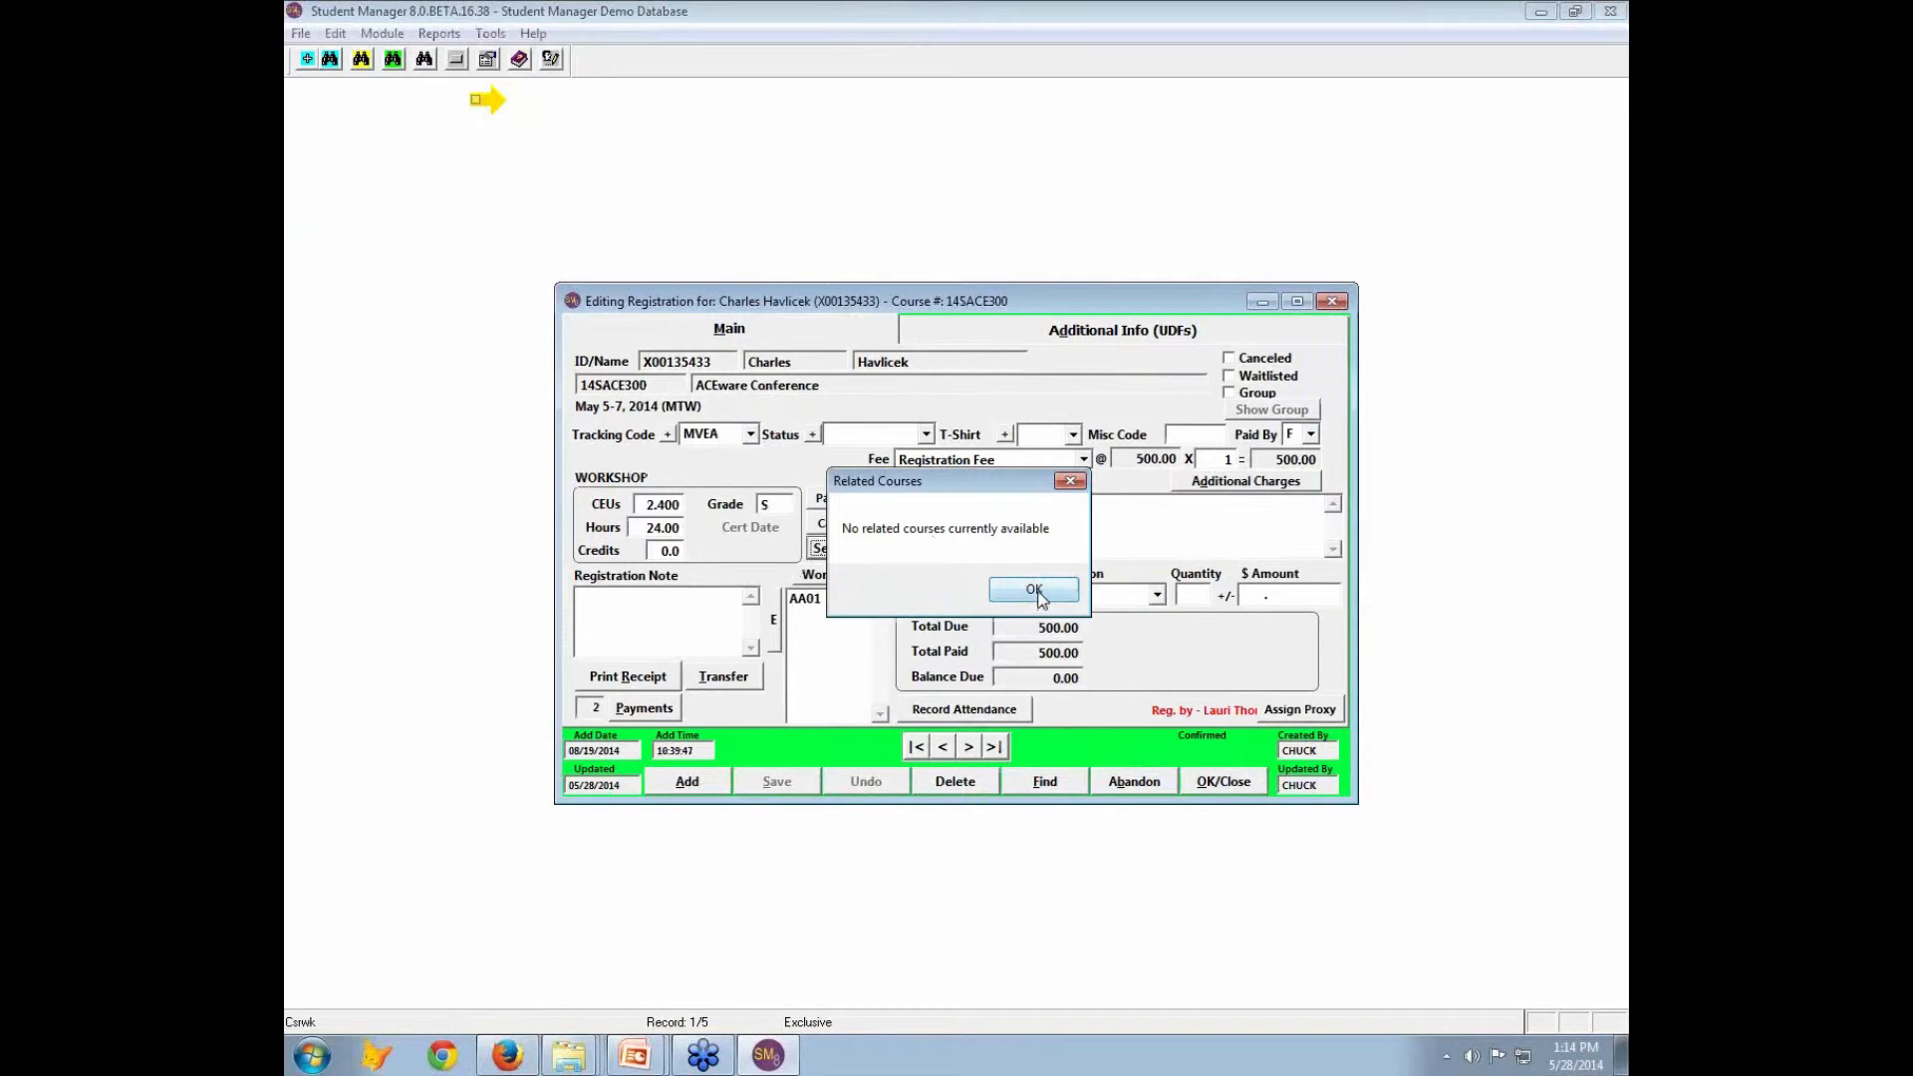
left_click(1036, 592)
Step: Open the ACE300 catalog entry from the registration's course record and examine its prerequisites, related courses and follow-up courses
left_click(945, 500)
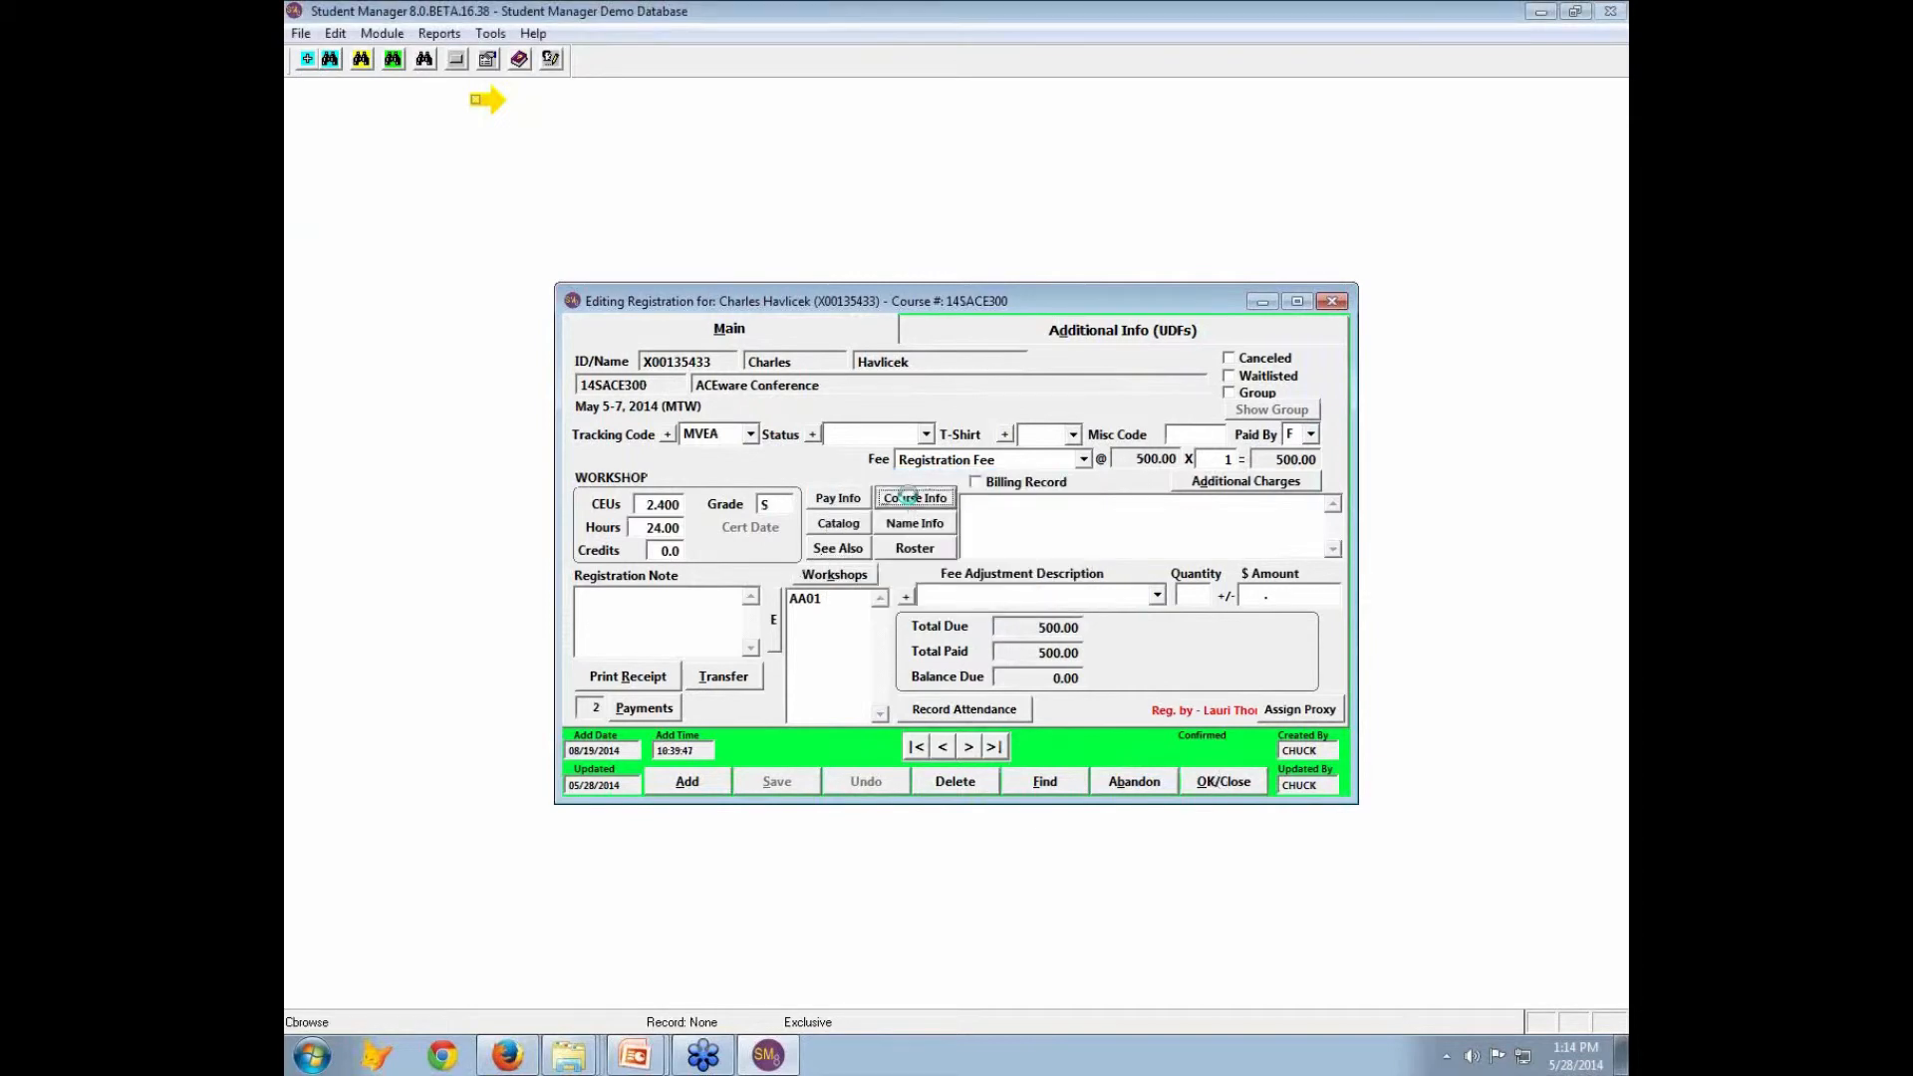
left_click(819, 433)
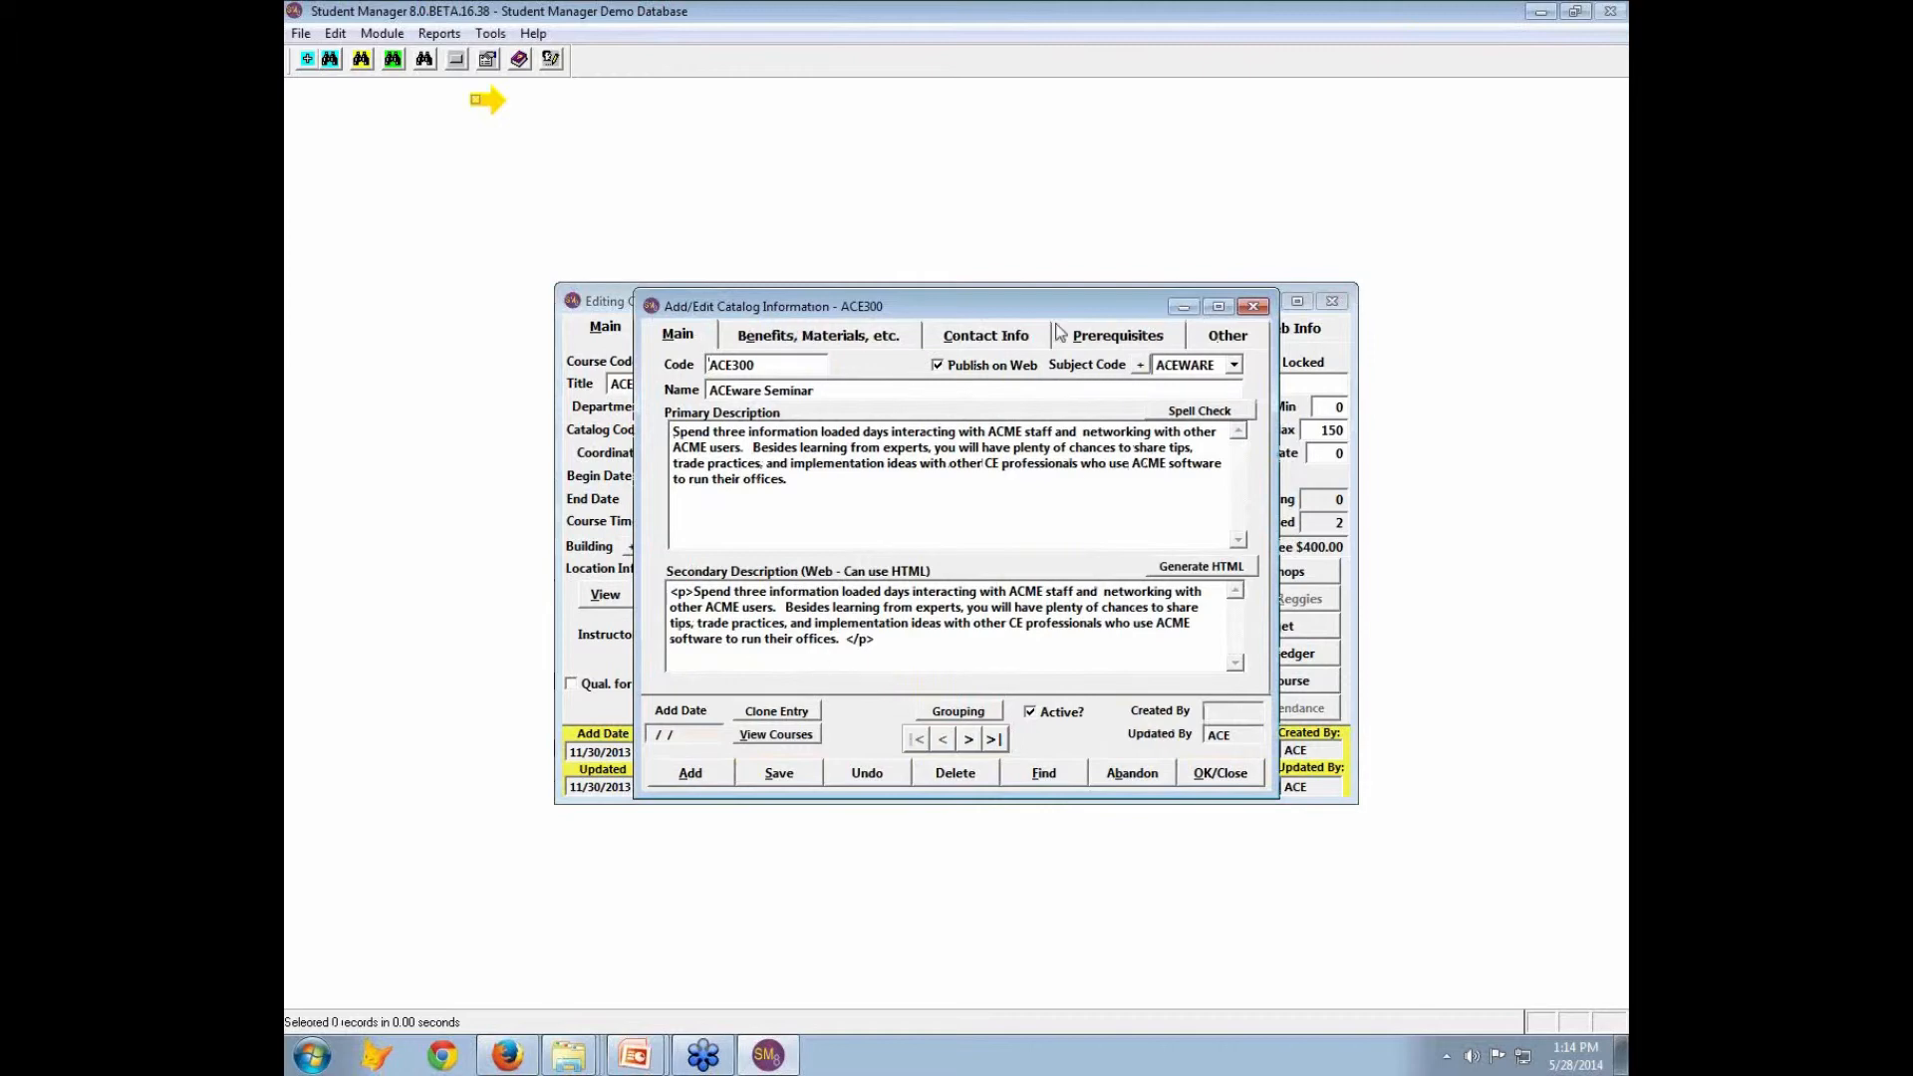
left_click_drag(1044, 301, 1045, 321)
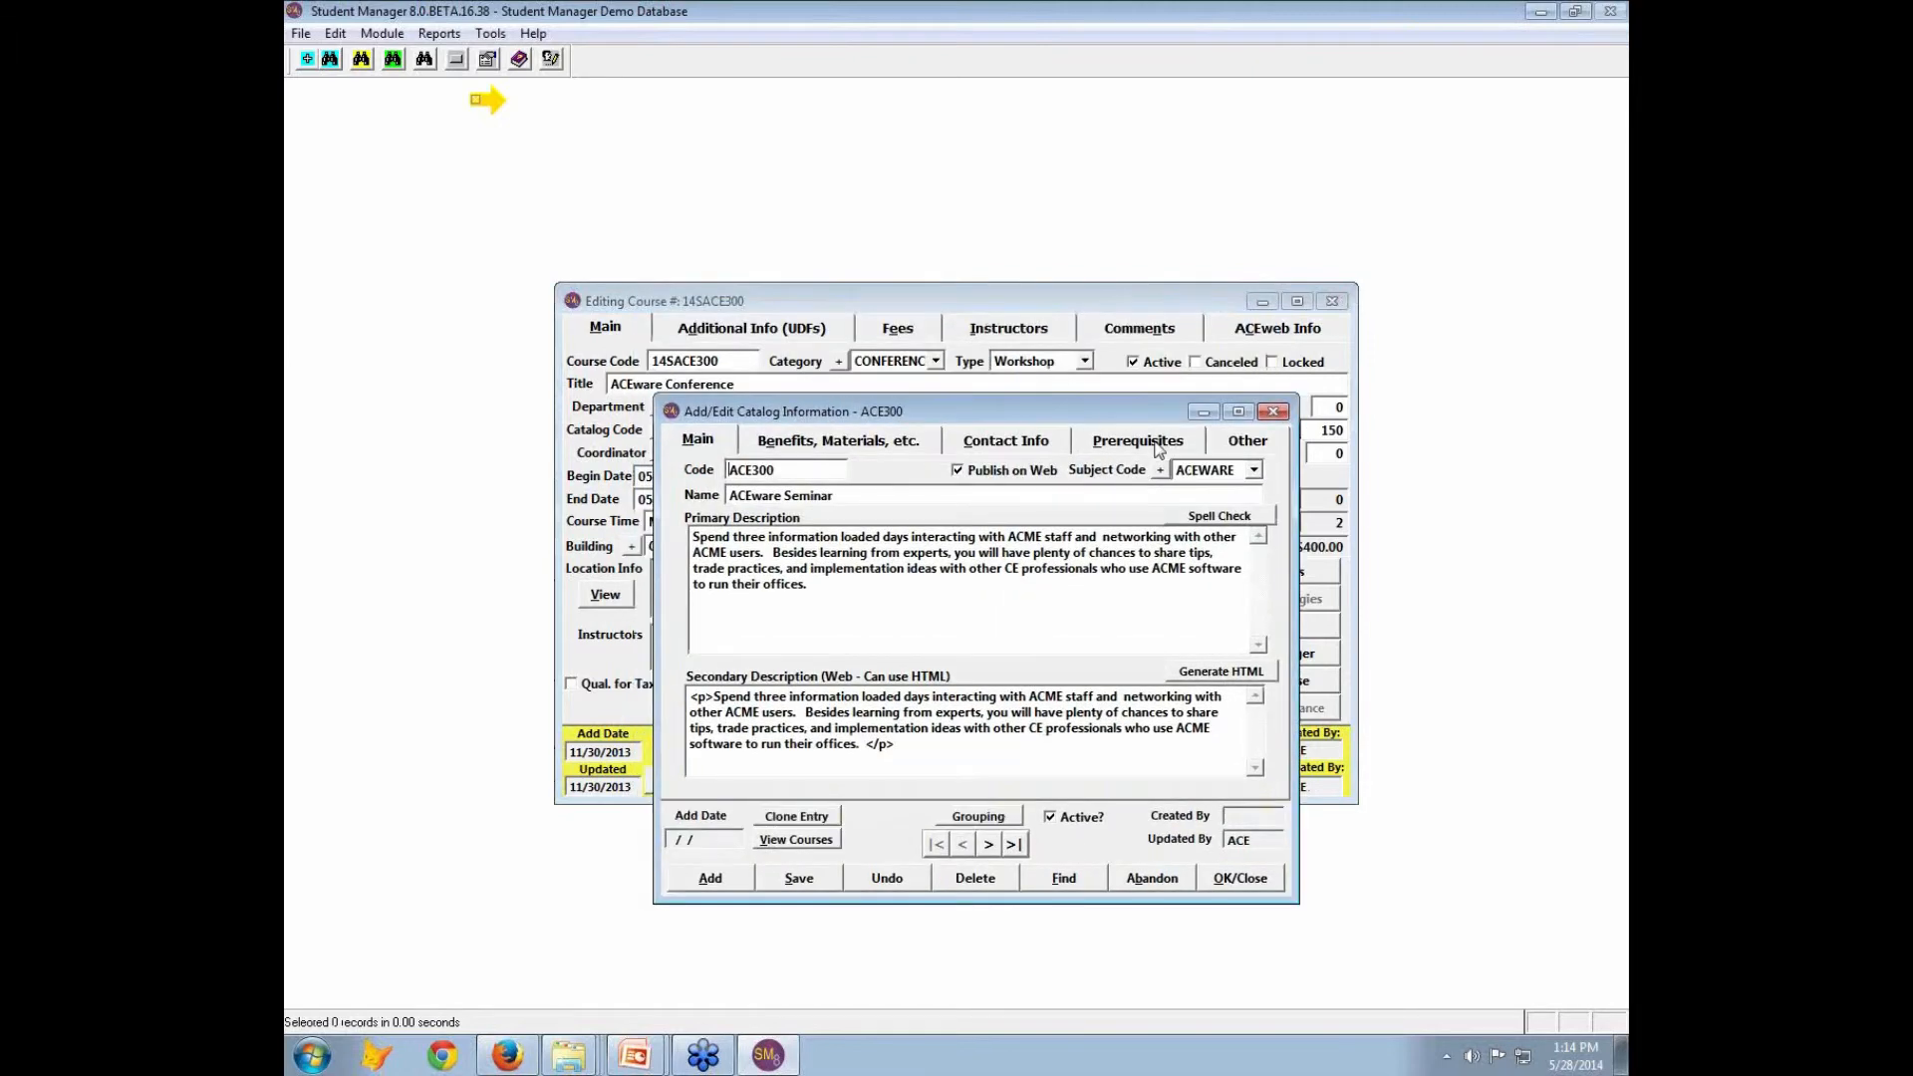
left_click(1138, 441)
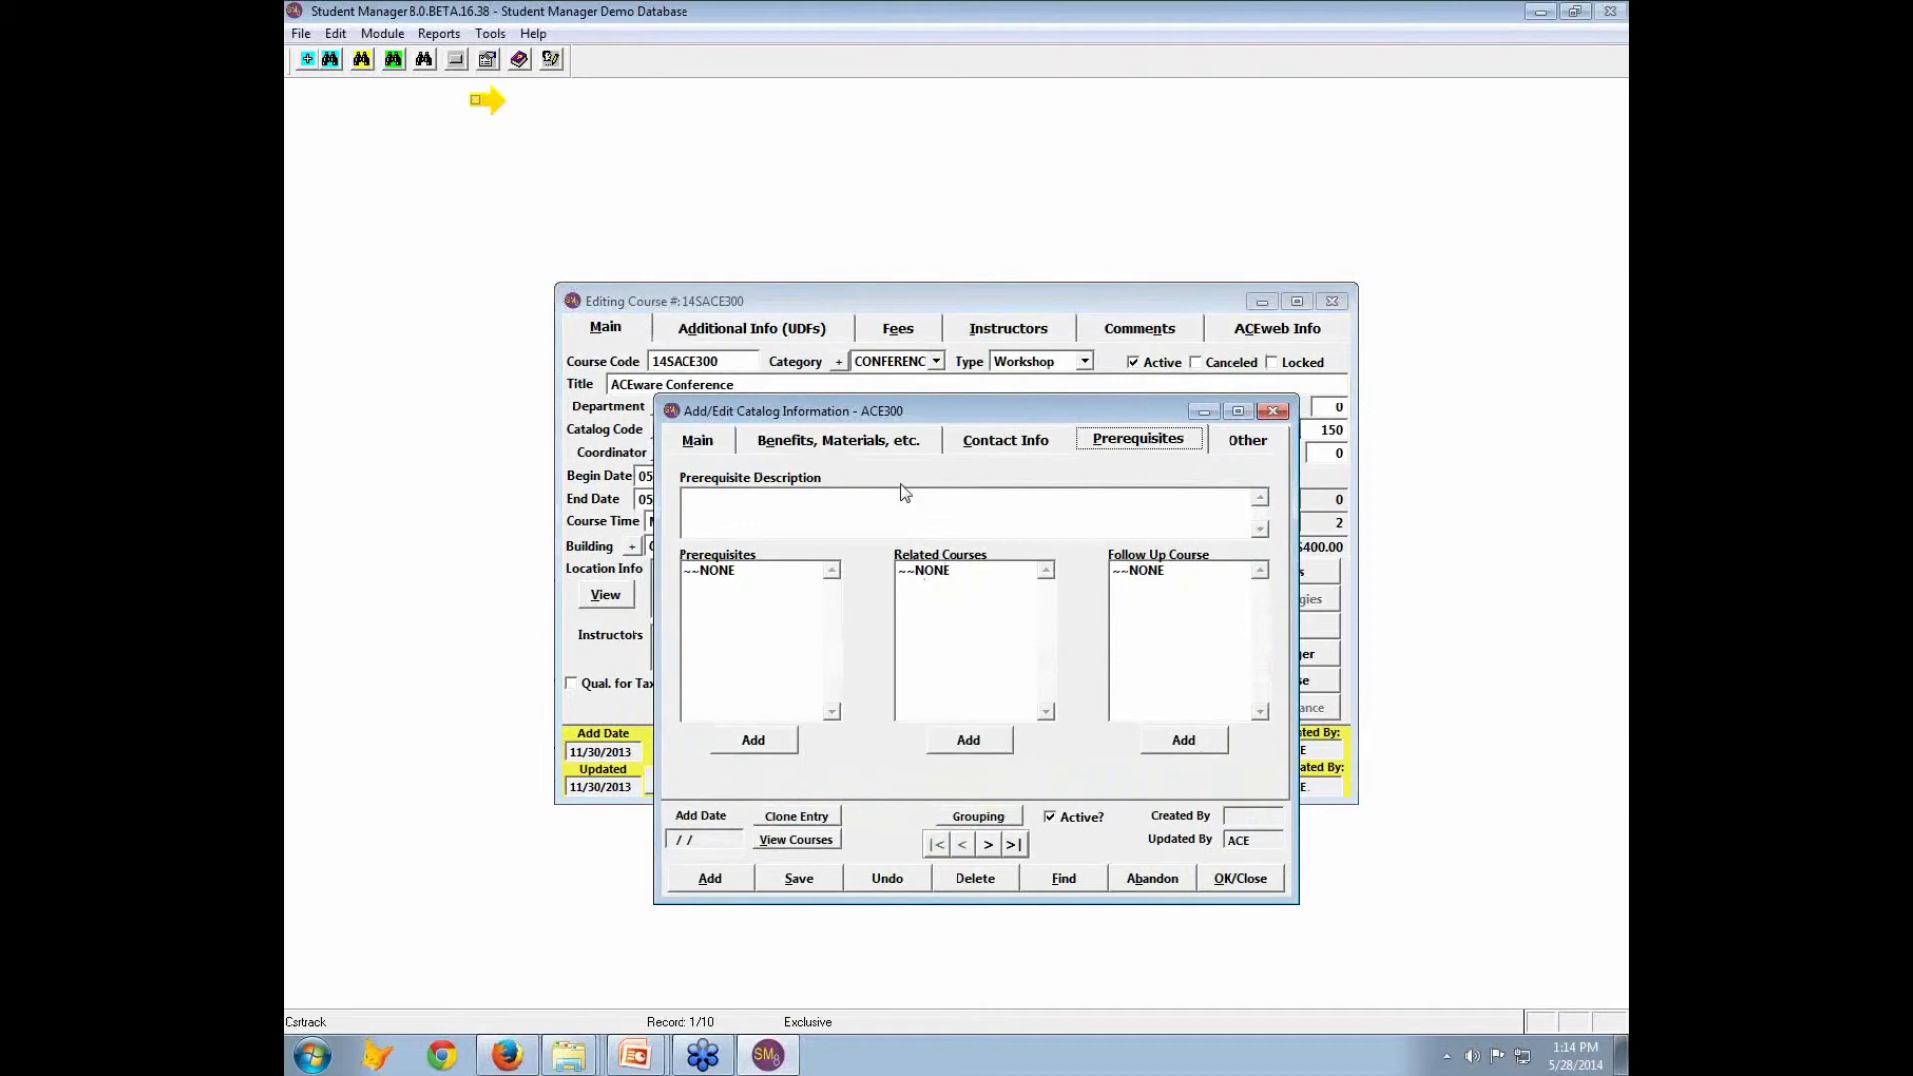
left_click_drag(828, 412, 826, 456)
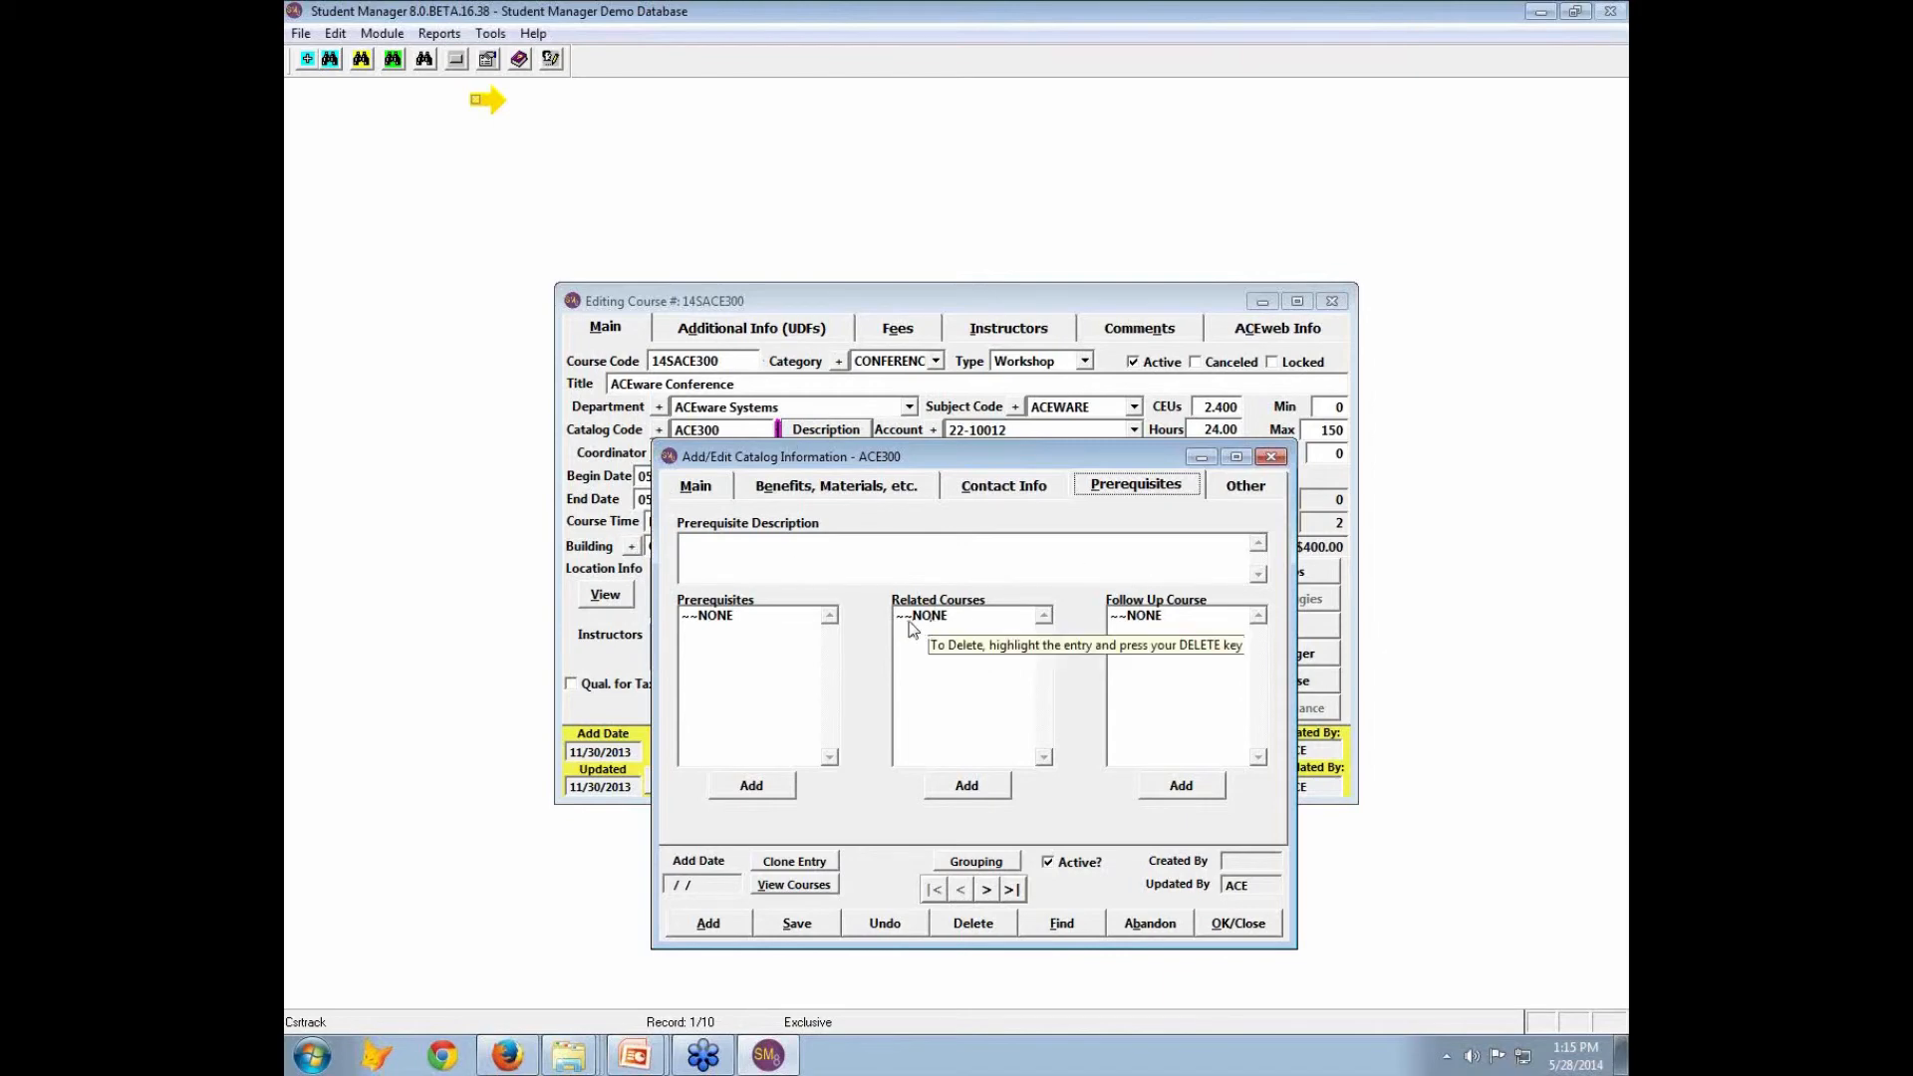
Step: Close the ACE300 catalog entry and switch to the PowerPoint slide about one-click buttons
left_click(1241, 926)
mouse_move(638, 1059)
left_click(648, 1008)
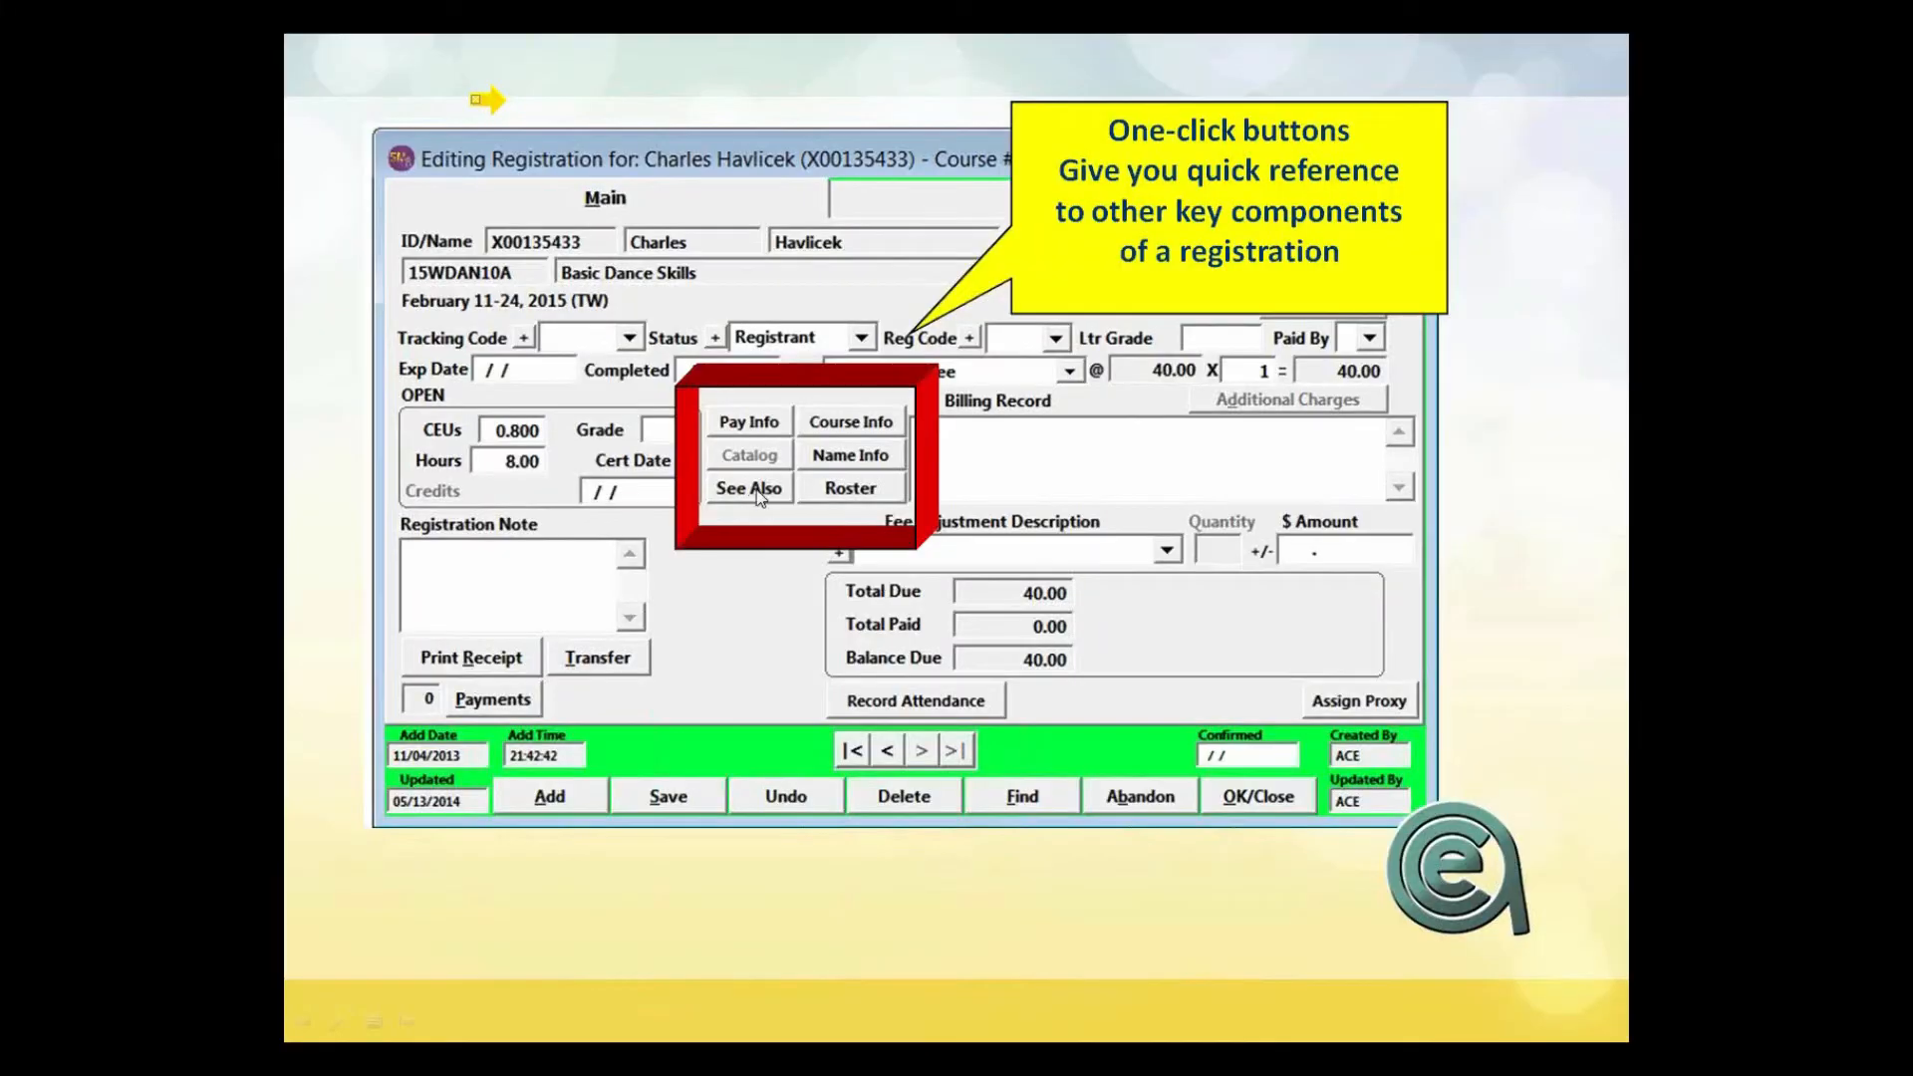